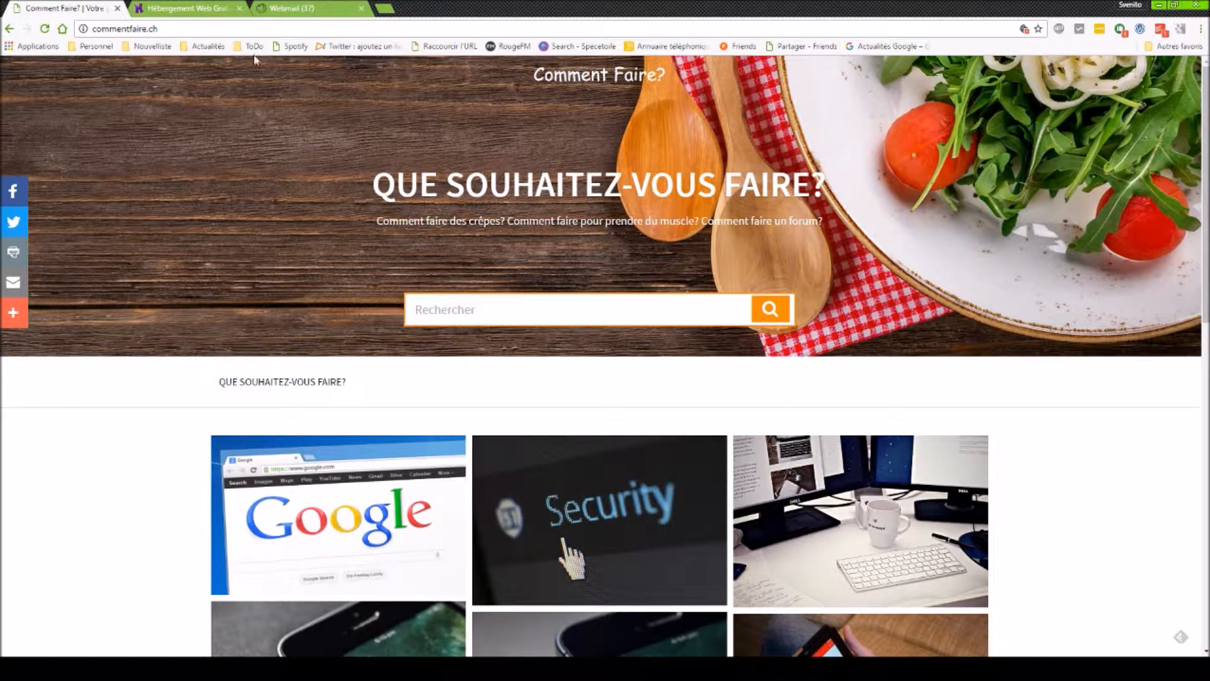
- Switch to the Hostinger 'Hébergement Web Gratuit' browser tab
left_click(198, 6)
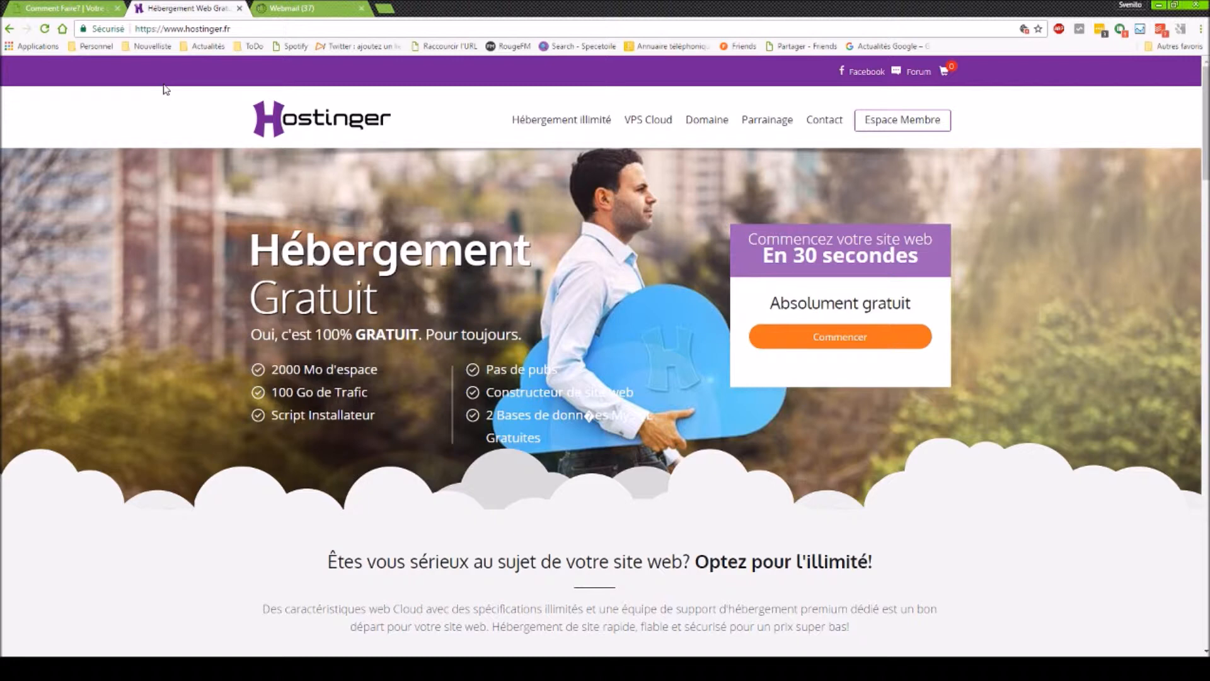
- Order the free GRATUIT hosting plan from the pricing table, adding it to the cart at 0,00 €
left_click(846, 349)
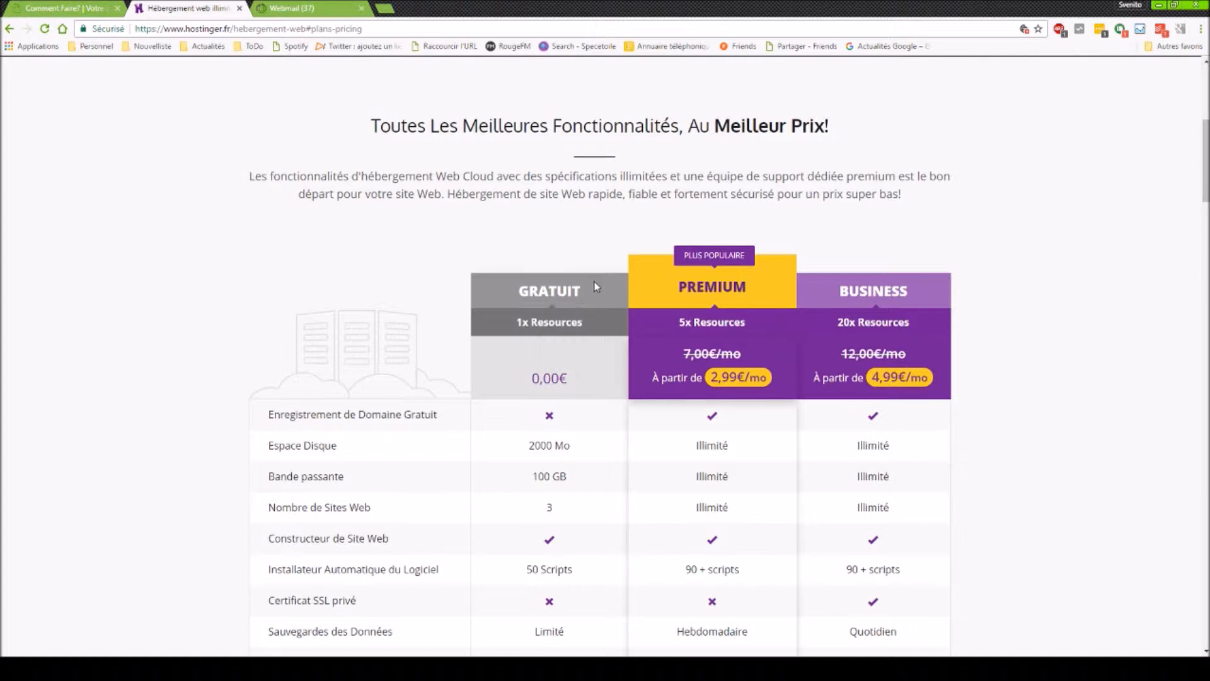
scroll(599, 281, "down", 2)
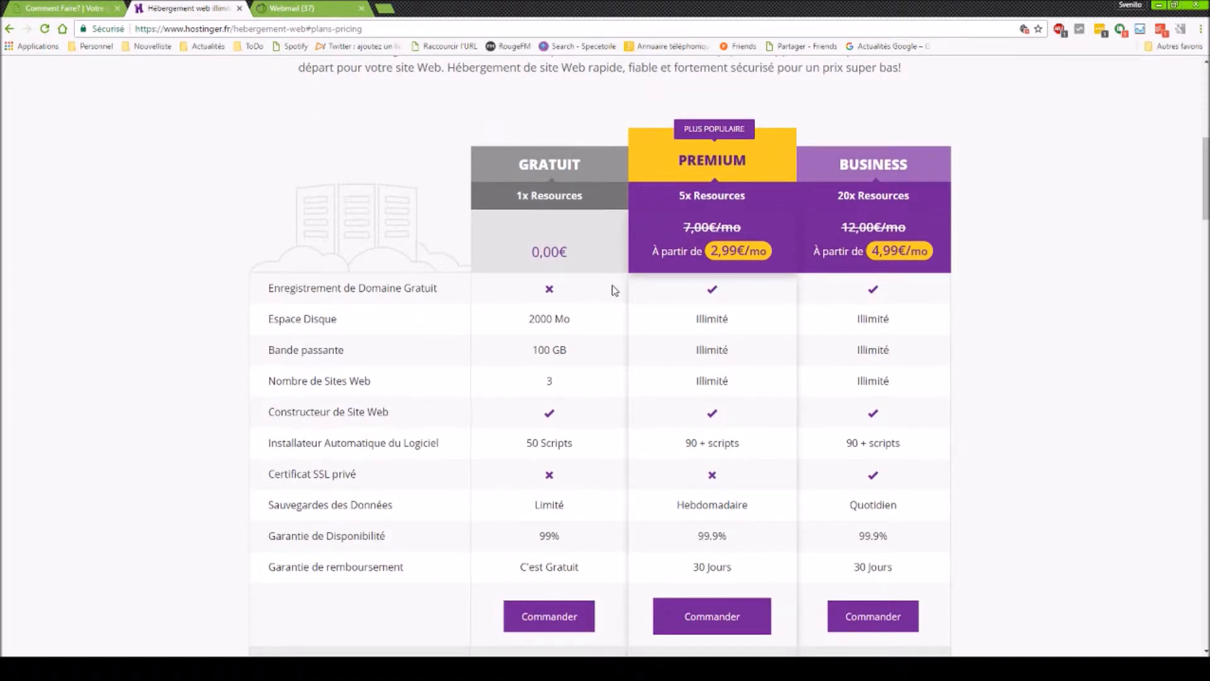
scroll(607, 391, "down", 1)
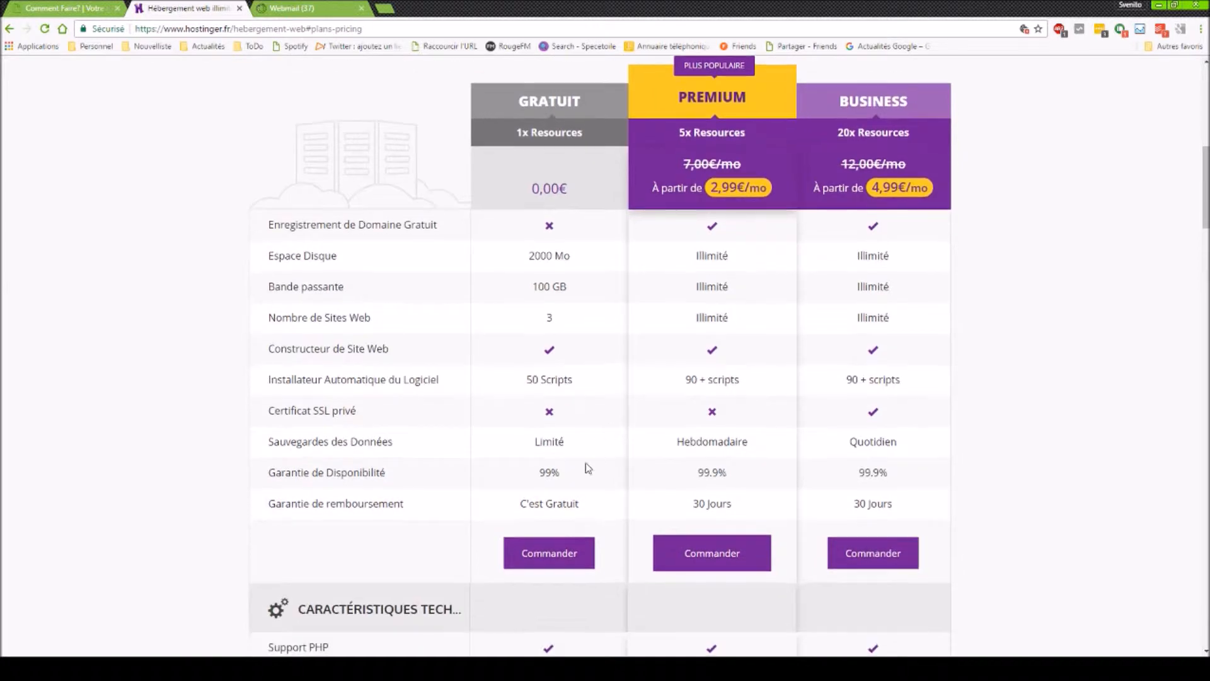
left_click(533, 565)
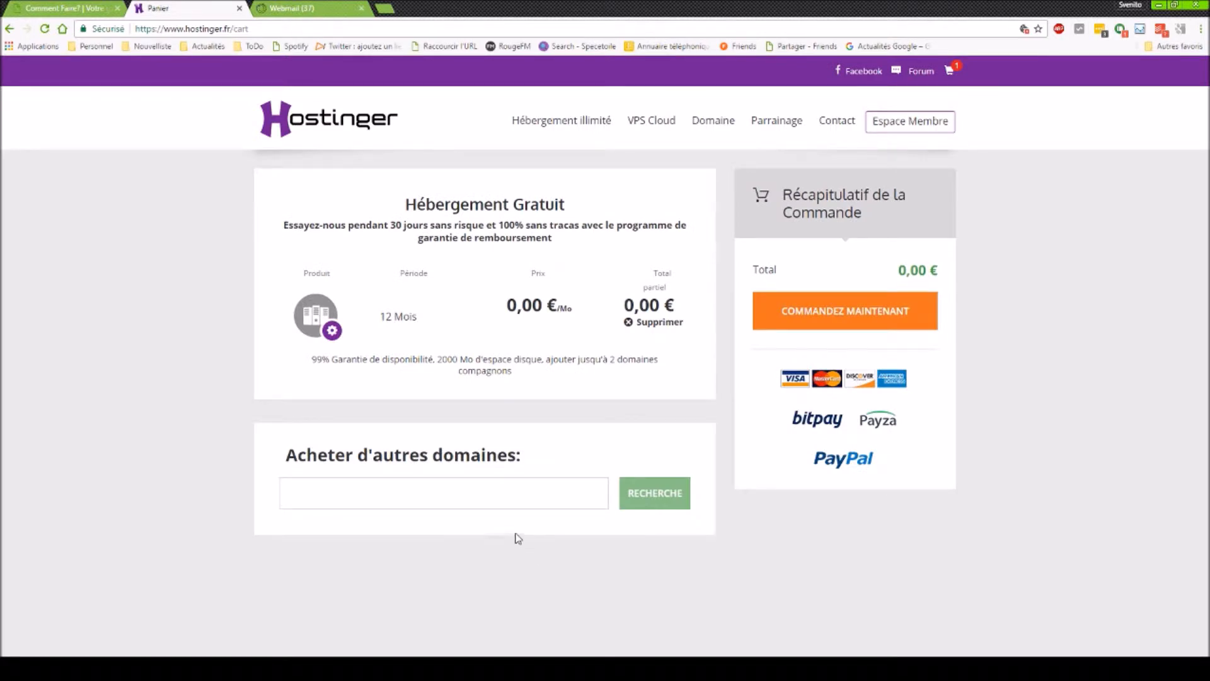
- Confirm the cart order and choose to create a new Hostinger account
left_click(799, 315)
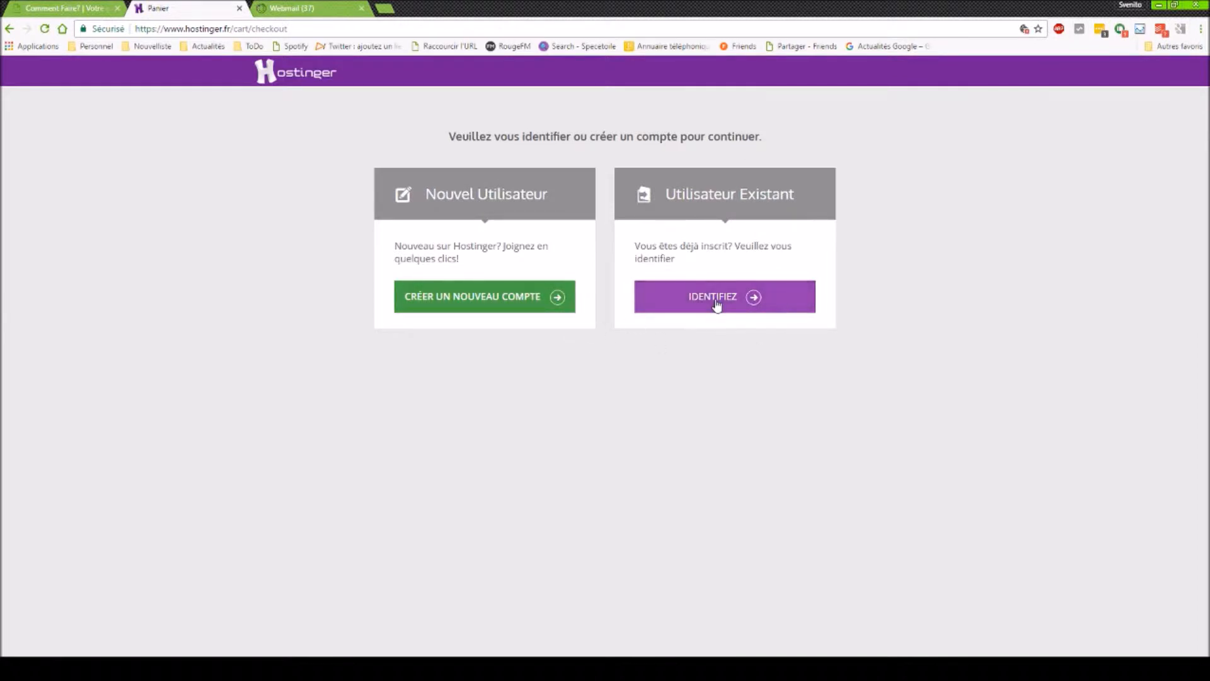
left_click(540, 308)
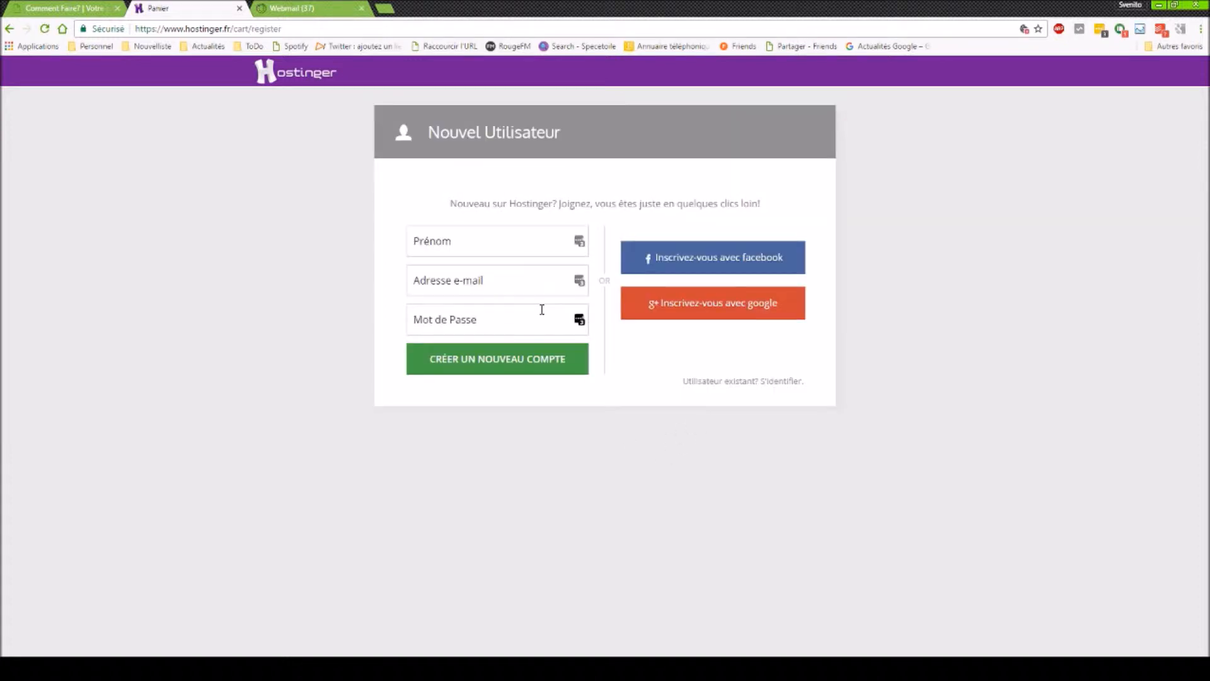
- Register the new account with a first name, e-mail address and password
left_click(433, 253)
type("CommentFaire")
key("Tab")
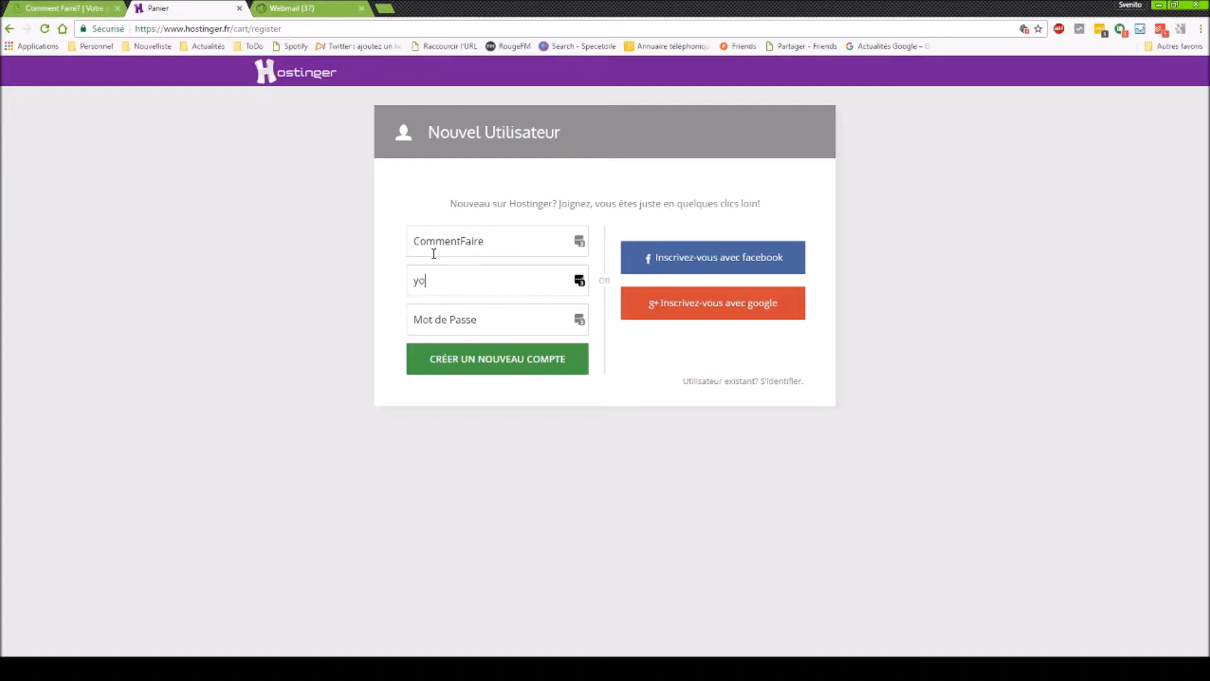
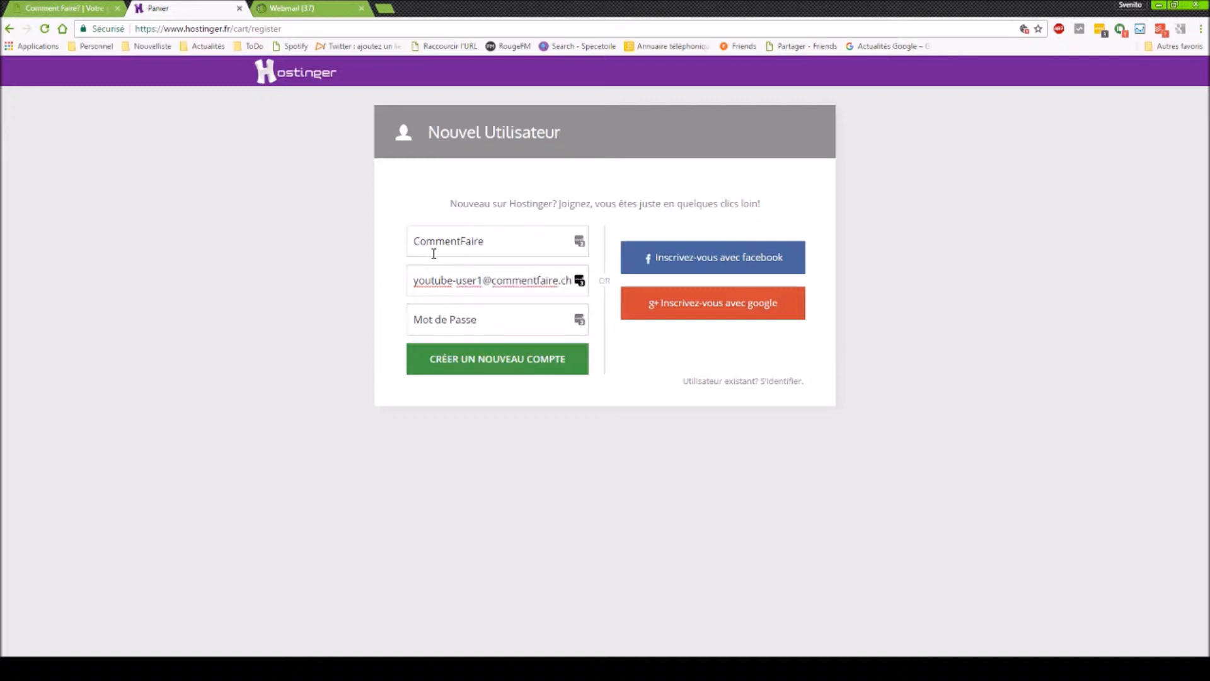
left_click(457, 328)
type("********")
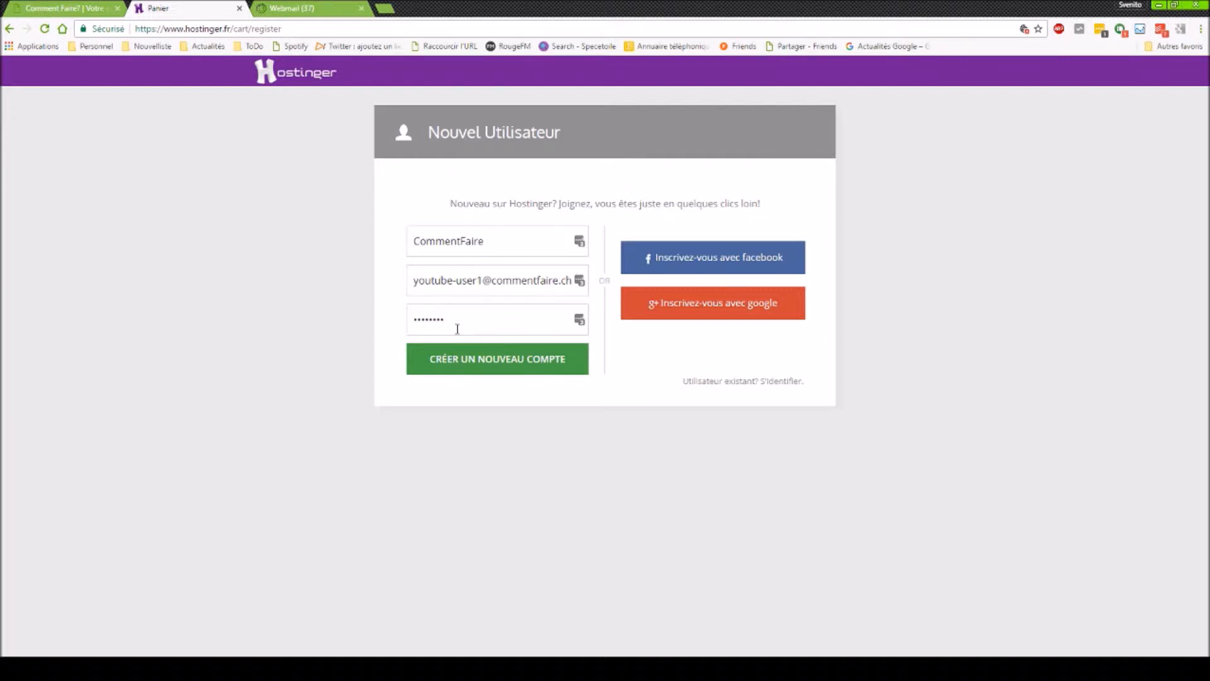
left_click(450, 360)
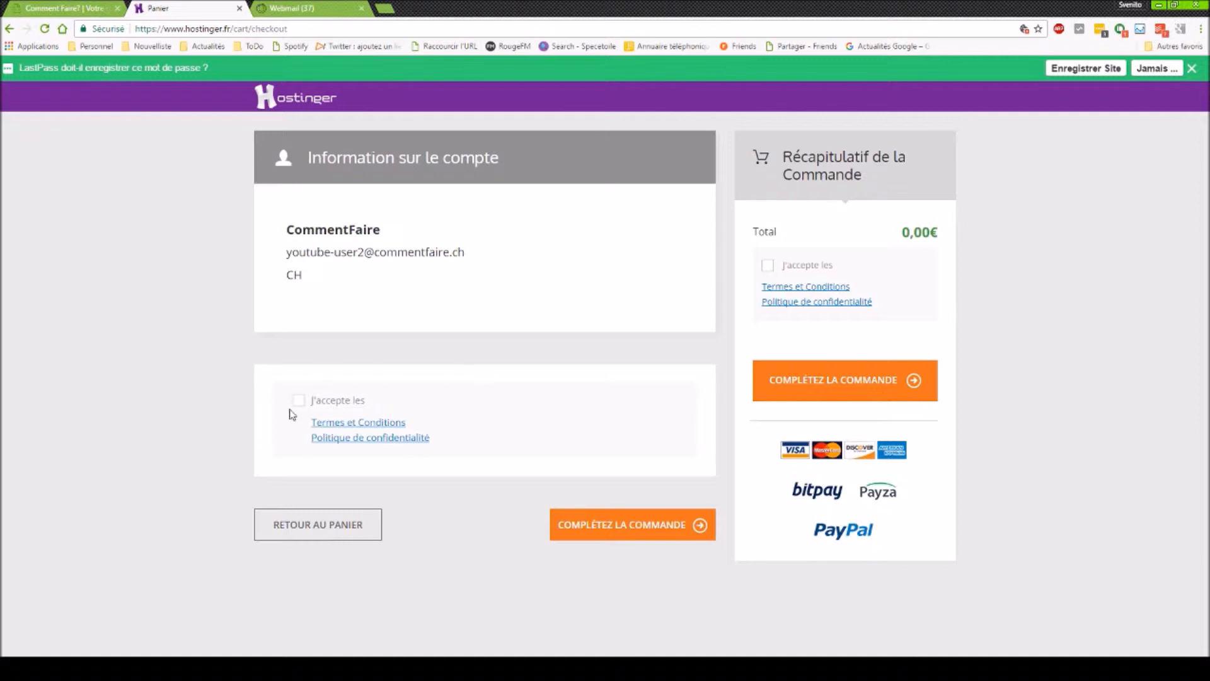
- Accept the terms and conditions and complete the 0,00 € order
left_click(299, 402)
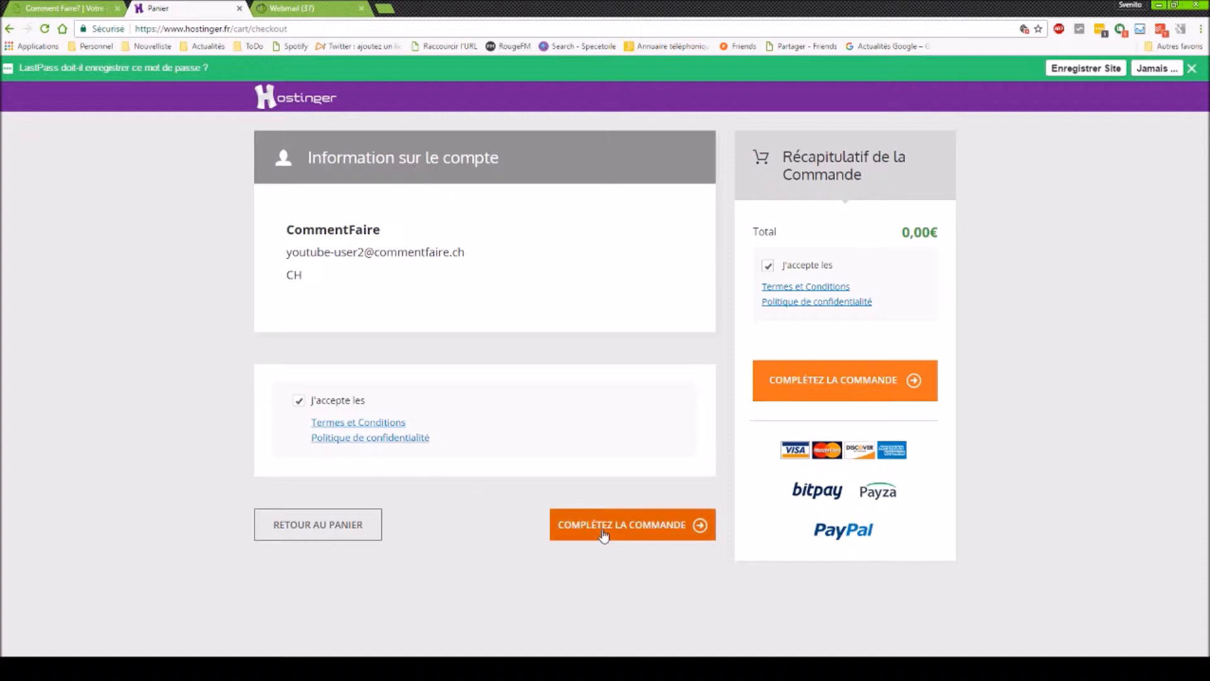
left_click(604, 530)
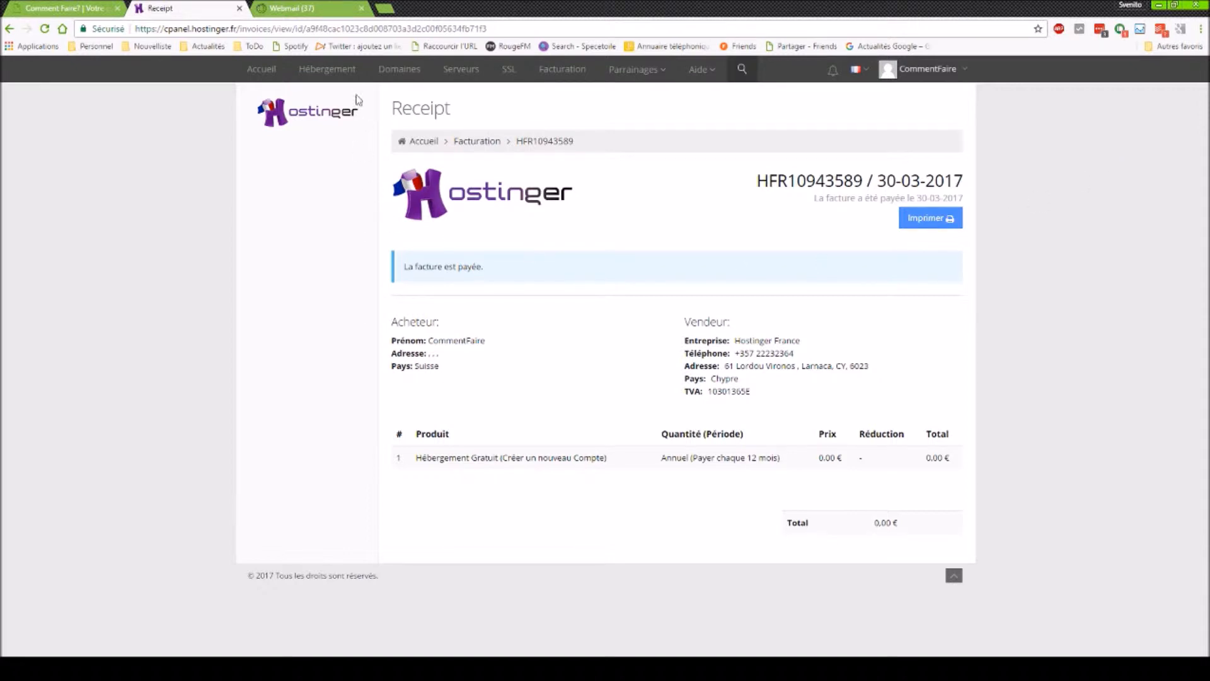
- Go to the Hébergement section to reach the pending hosting order setup
left_click(341, 73)
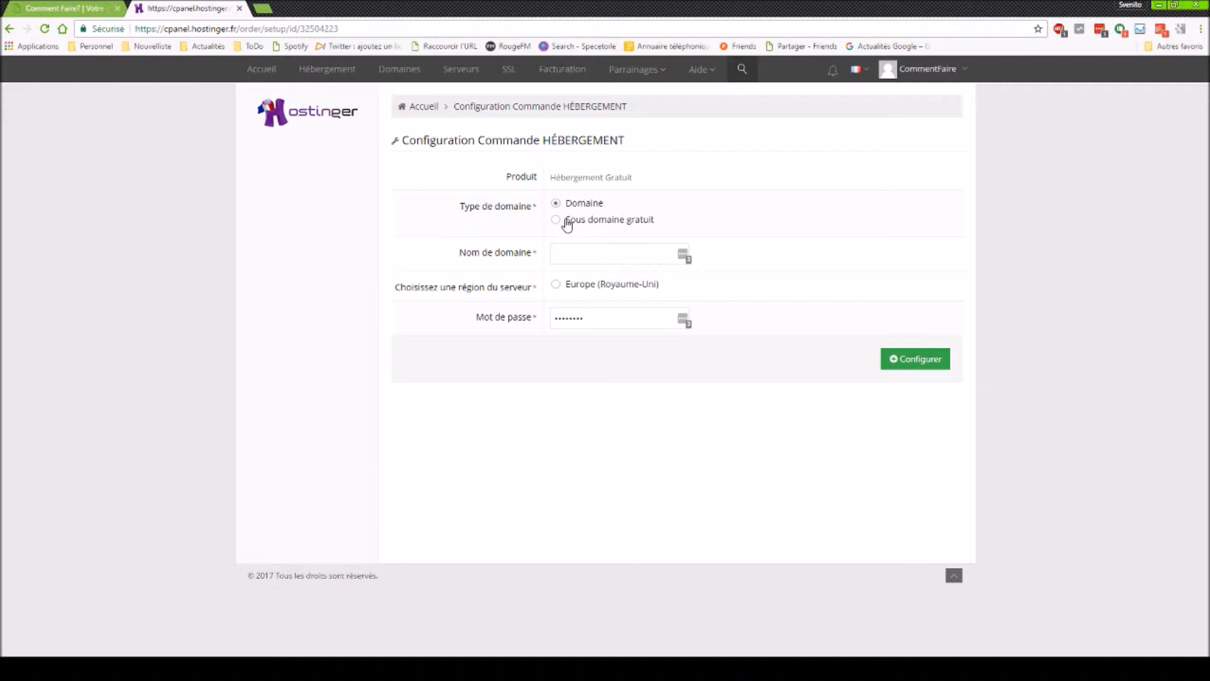
- Choose a free subdomain named commentfaire with the .pe.hu suffix
left_click(567, 224)
left_click(559, 210)
left_click(555, 220)
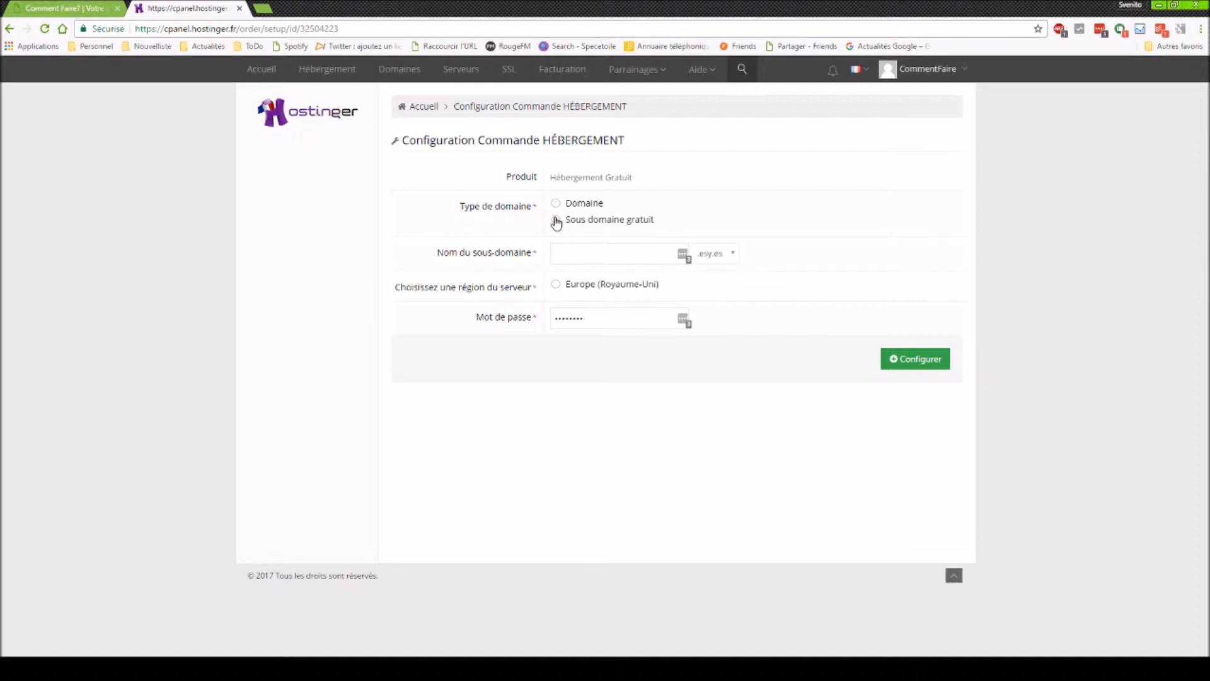
left_click(566, 252)
type("commentfaire")
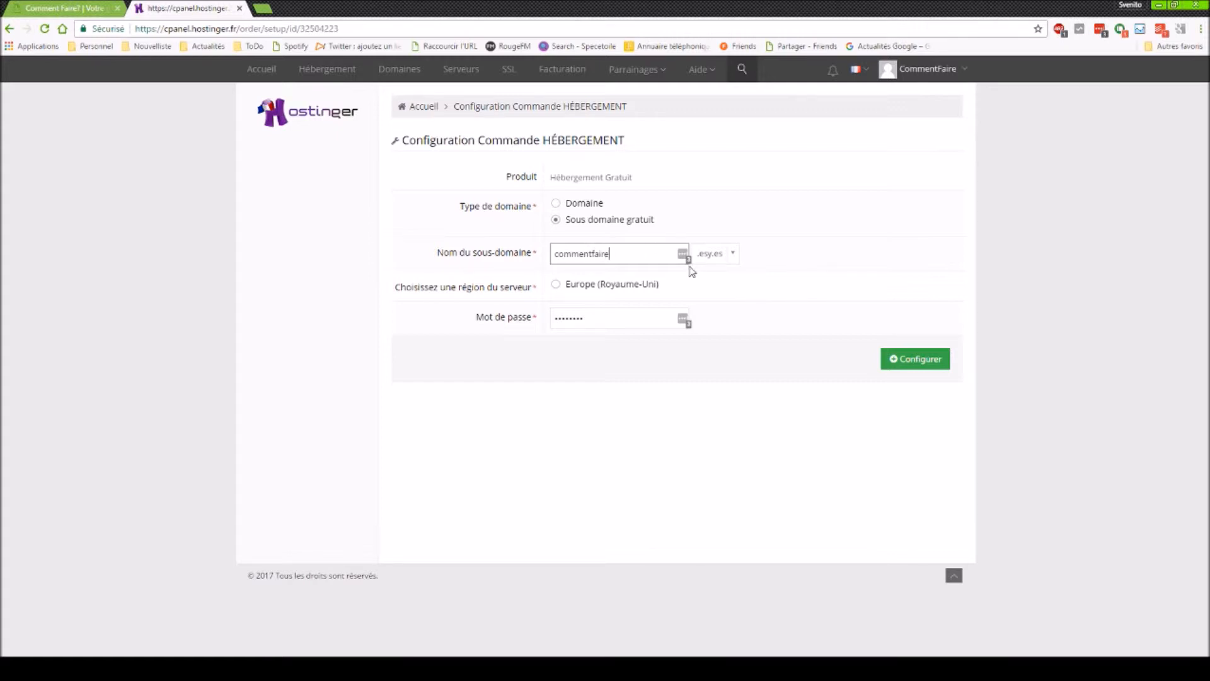
left_click(732, 261)
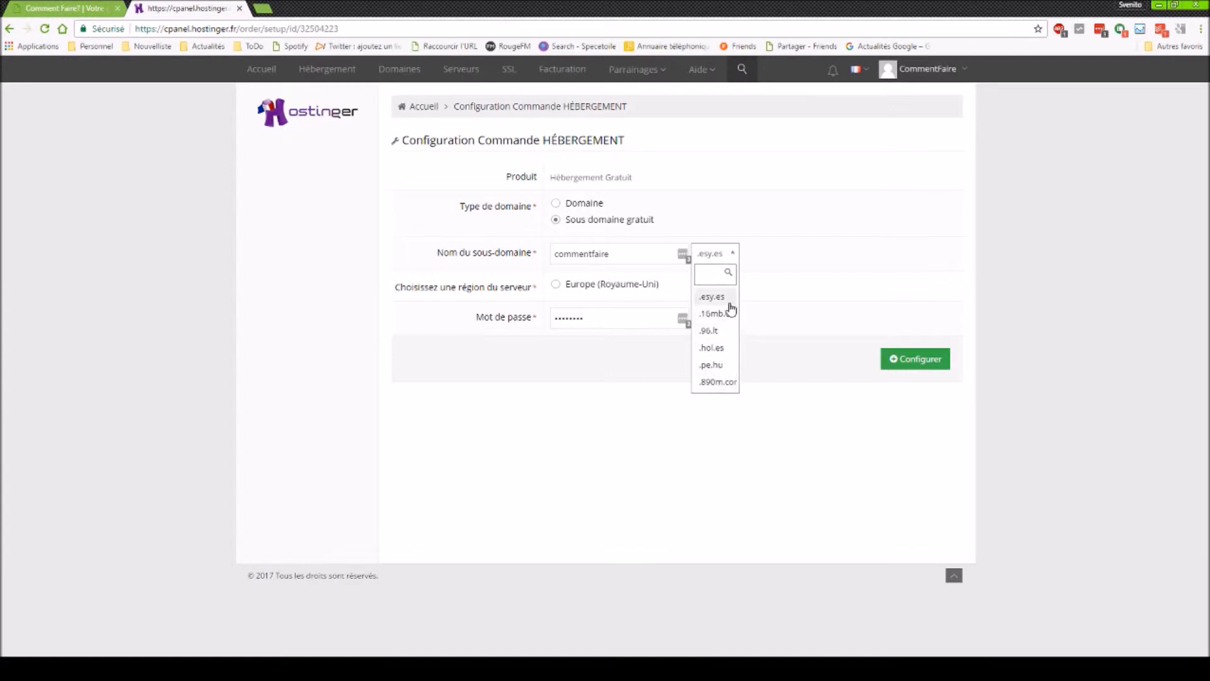
left_click(731, 365)
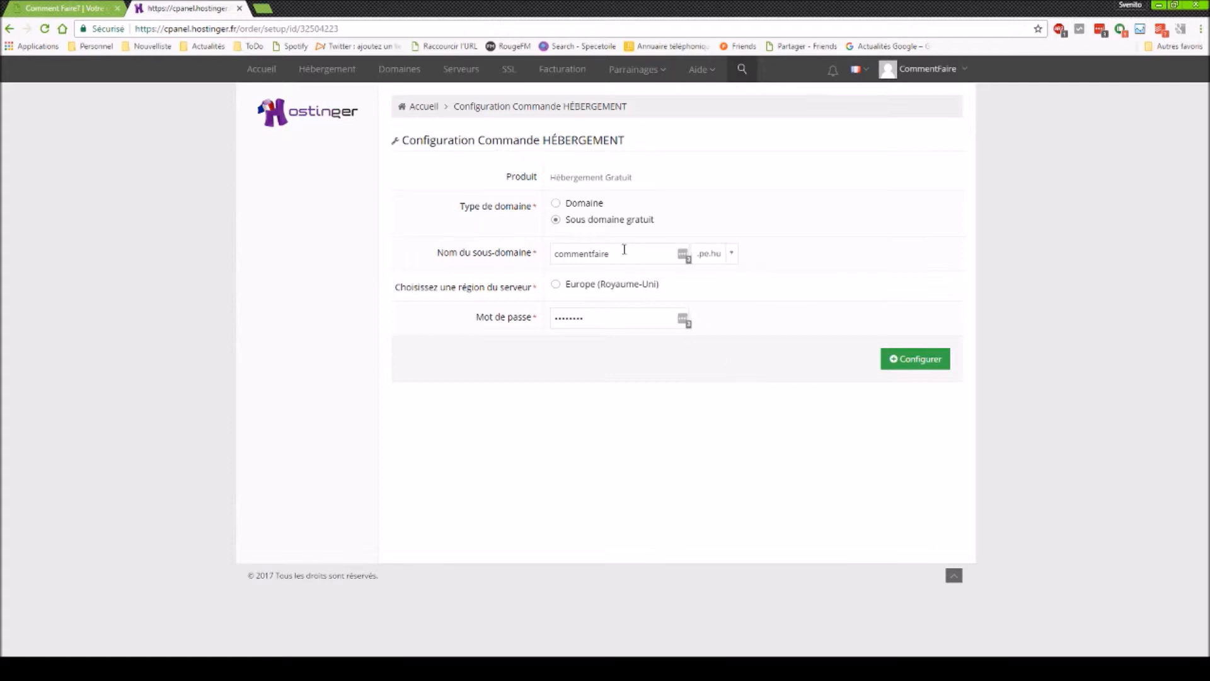
- Select the Europe (Royaume-Uni) server, keep the prefilled password, and submit the configuration
left_click(564, 288)
left_click_drag(593, 316, 587, 357)
left_click(589, 362)
left_click(905, 366)
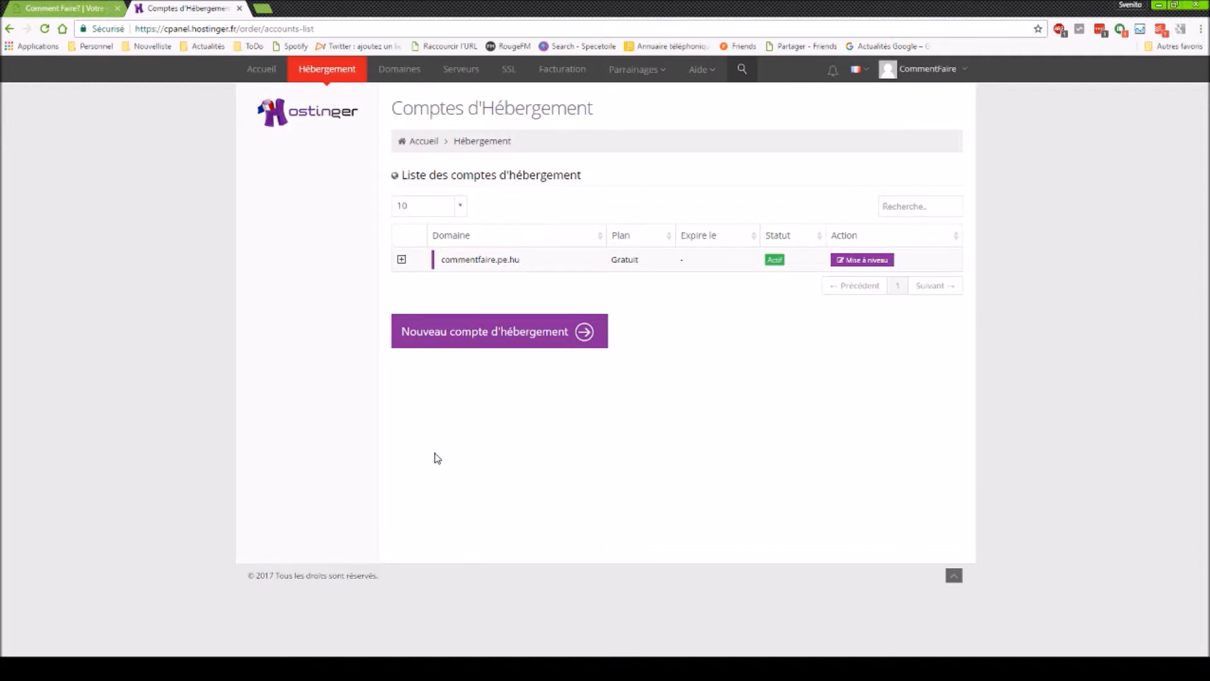
- Open management of commentfaire.pe.hu and view the live site in a new tab
left_click(402, 260)
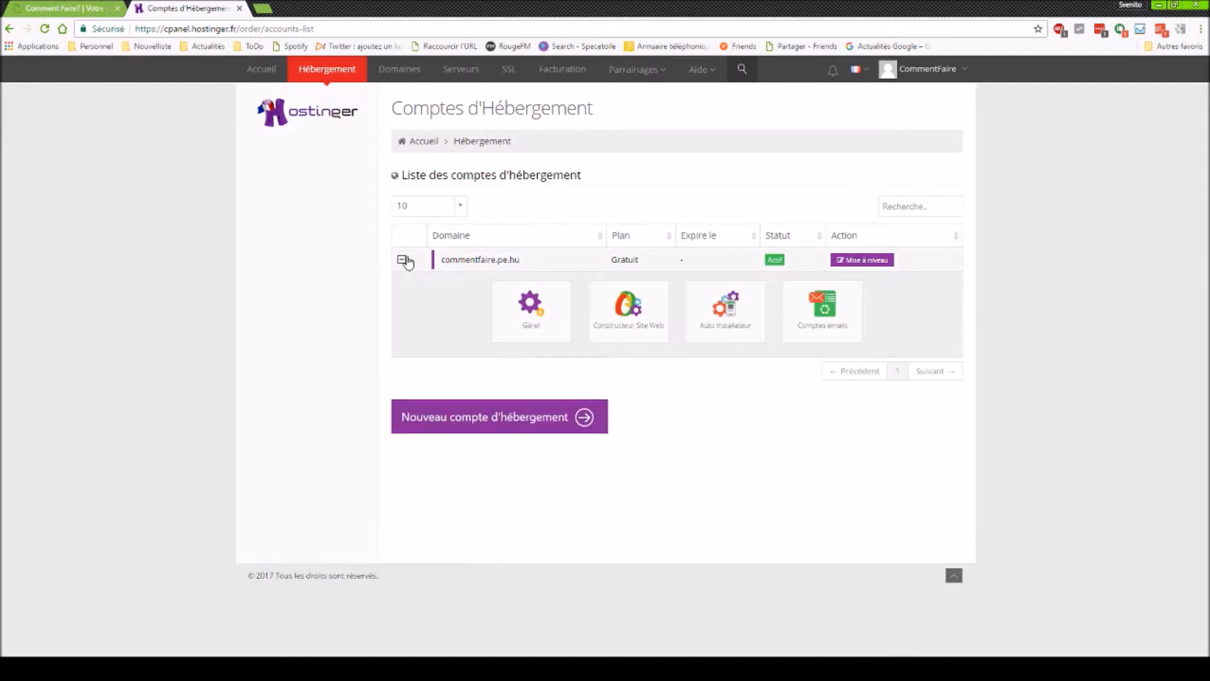
left_click(512, 324)
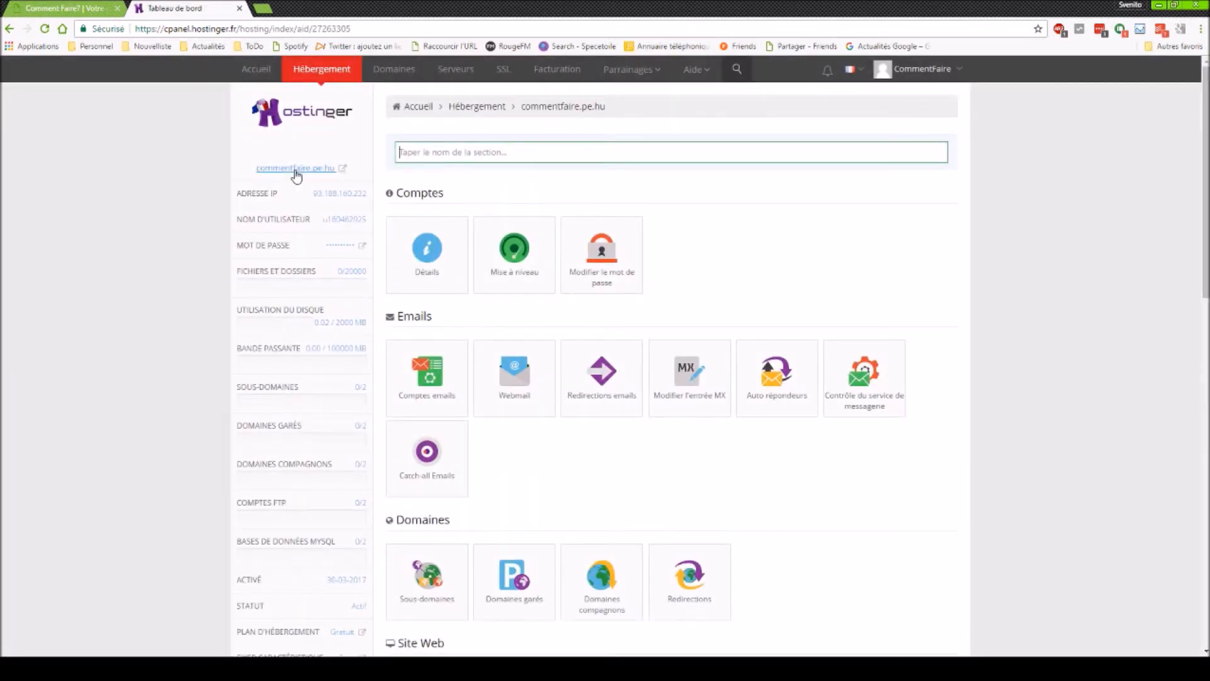
left_click(295, 169)
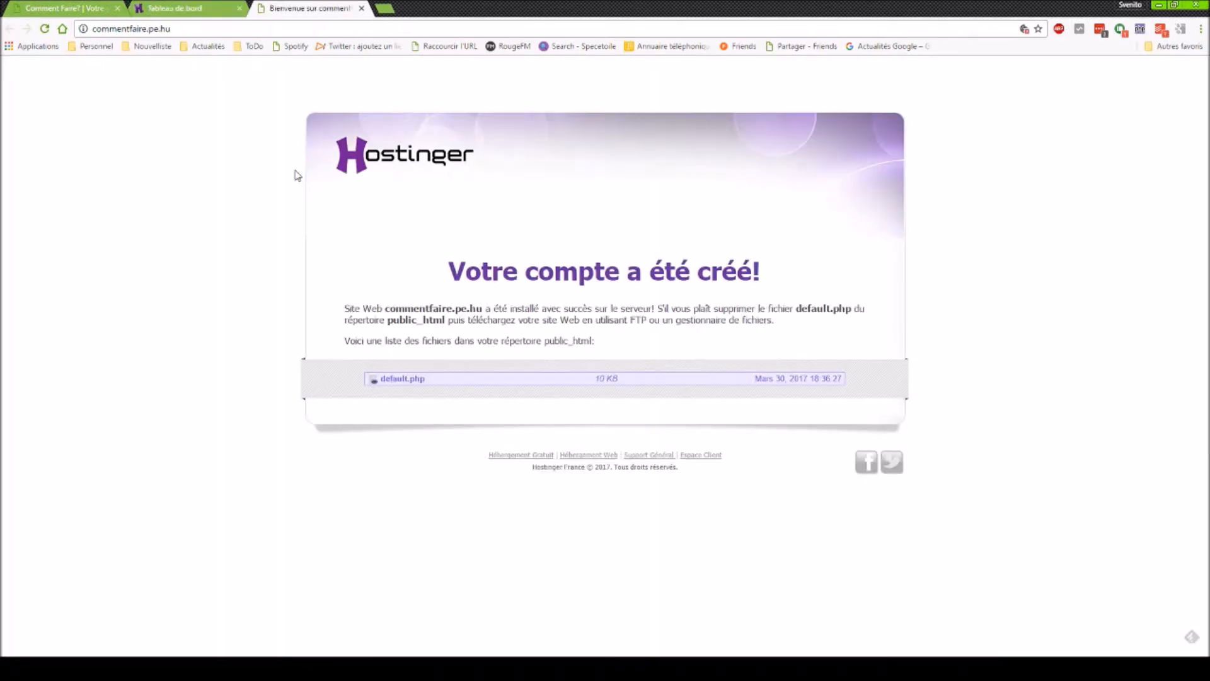
- Return to the control panel tab and scroll down to the Site Web section
key("ctrl+shift+Tab")
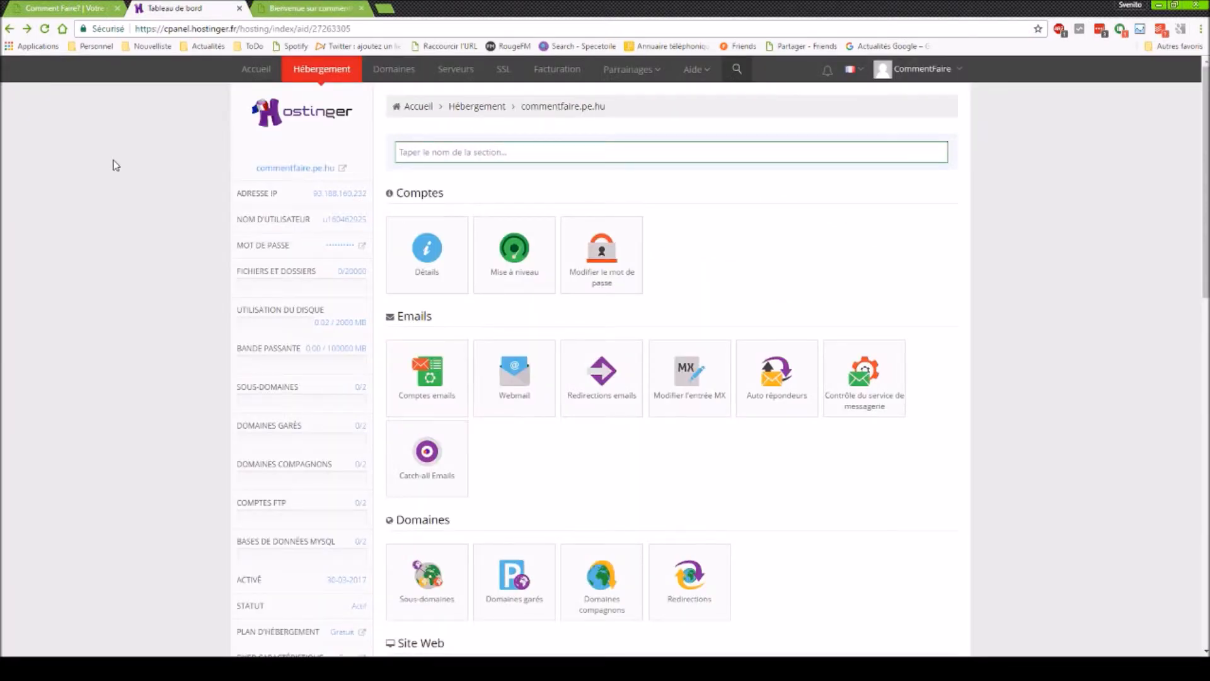
scroll(115, 165, "down", 2)
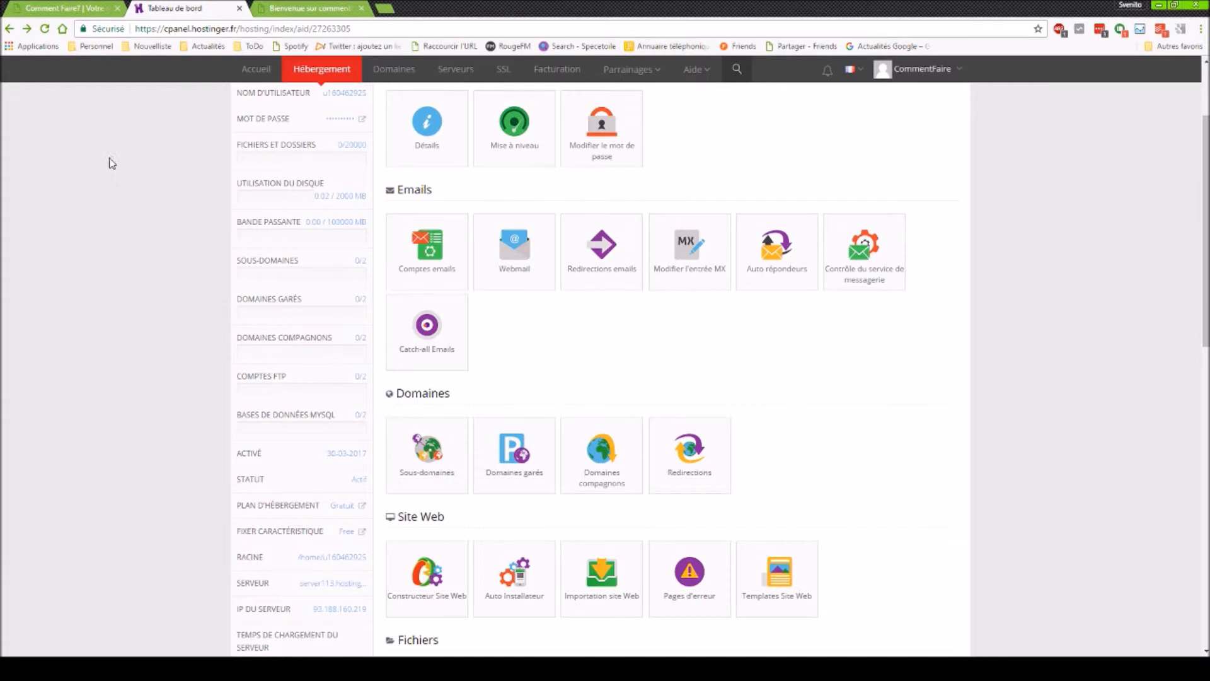
scroll(485, 393, "down", 2)
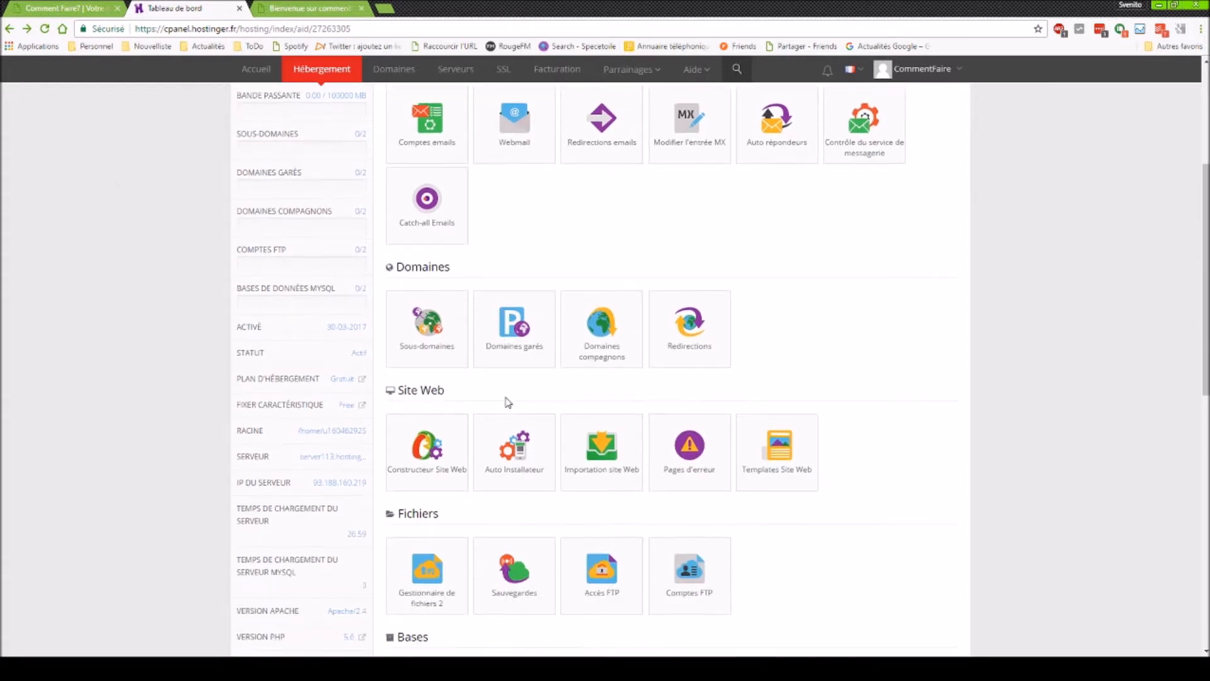
- In the Auto Installateur, scroll to Gestion De Contenus and pick WordPress 4.7.3
left_click(518, 427)
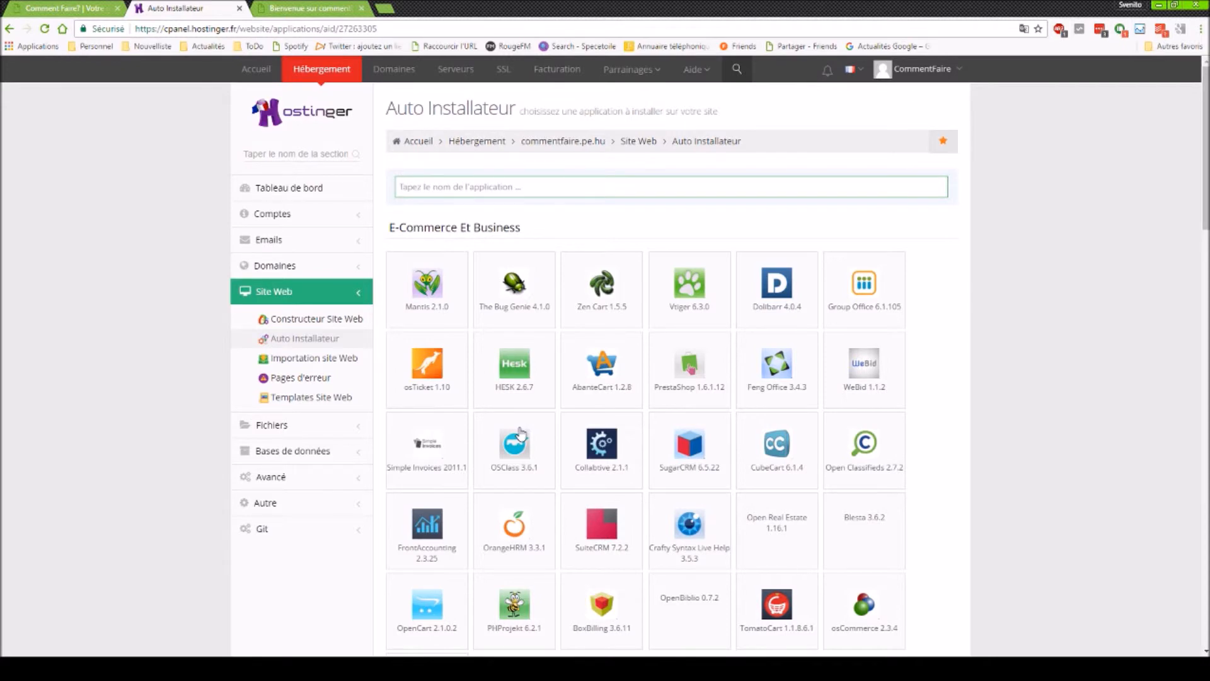
scroll(520, 434, "down", 9)
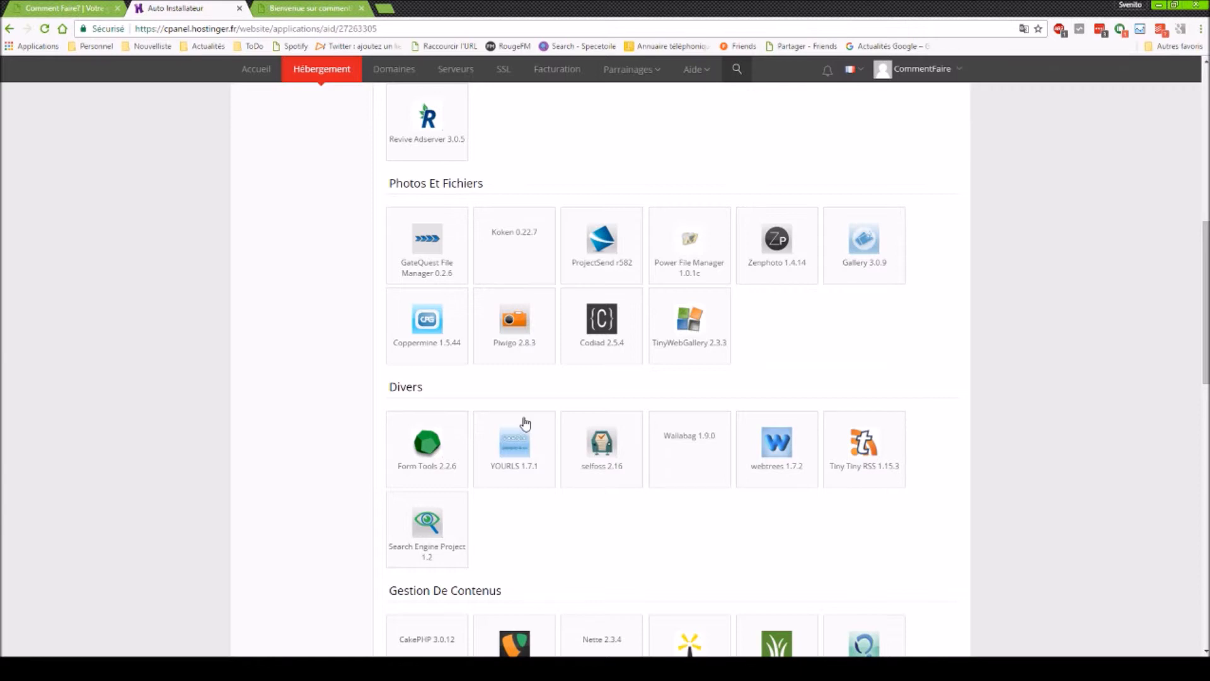
scroll(526, 422, "down", 7)
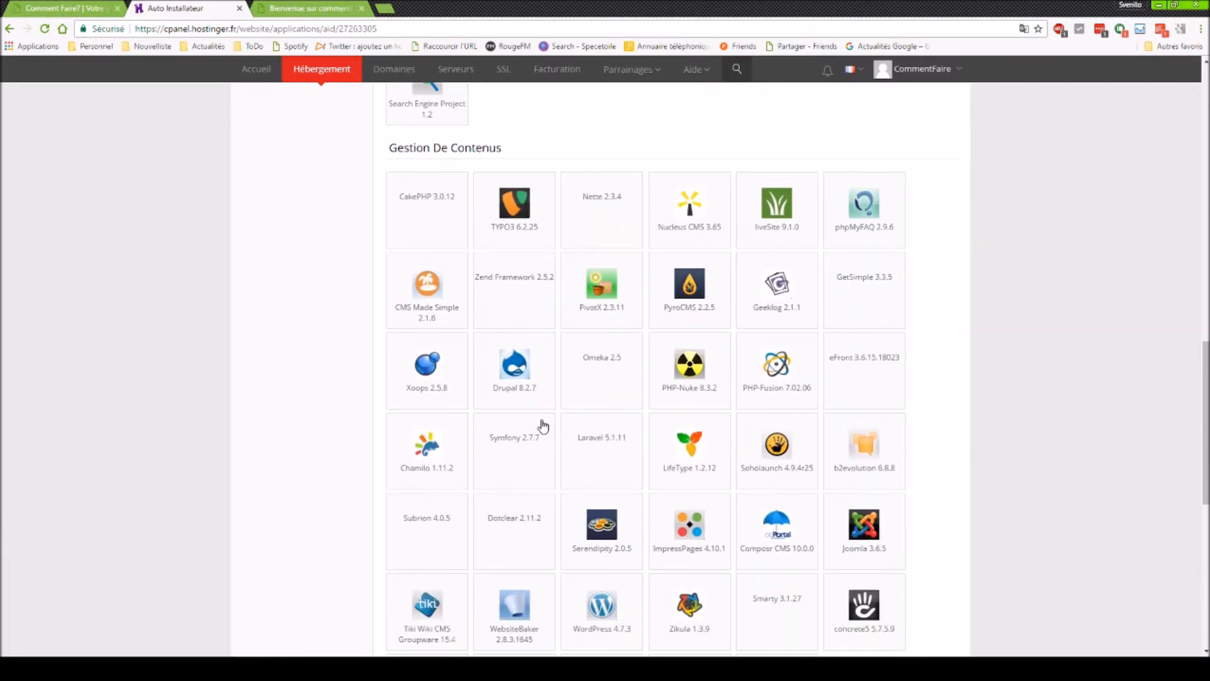
scroll(543, 426, "down", 2)
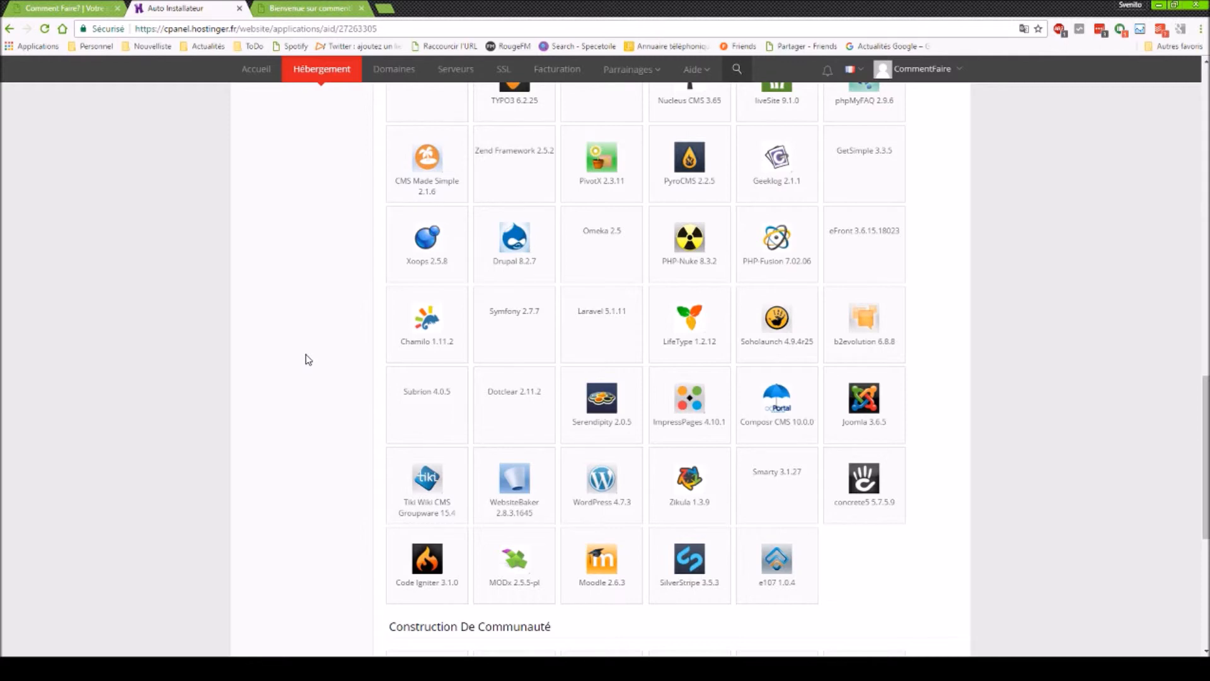
scroll(309, 358, "down", 2)
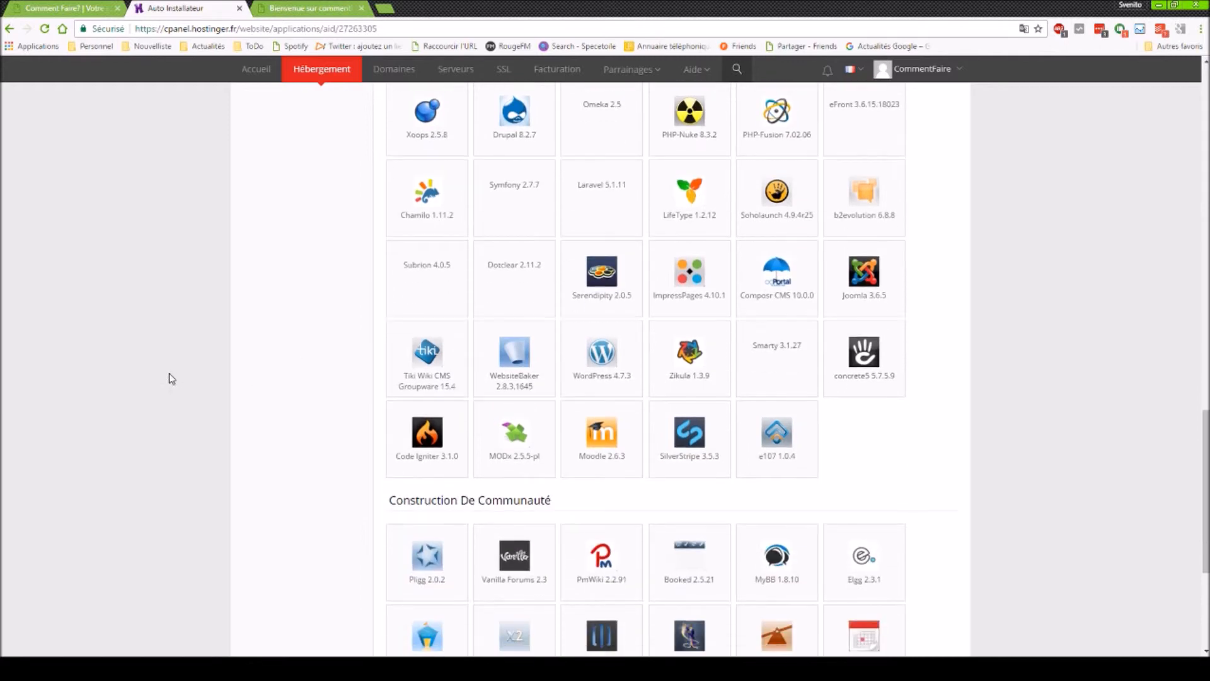
left_click(602, 375)
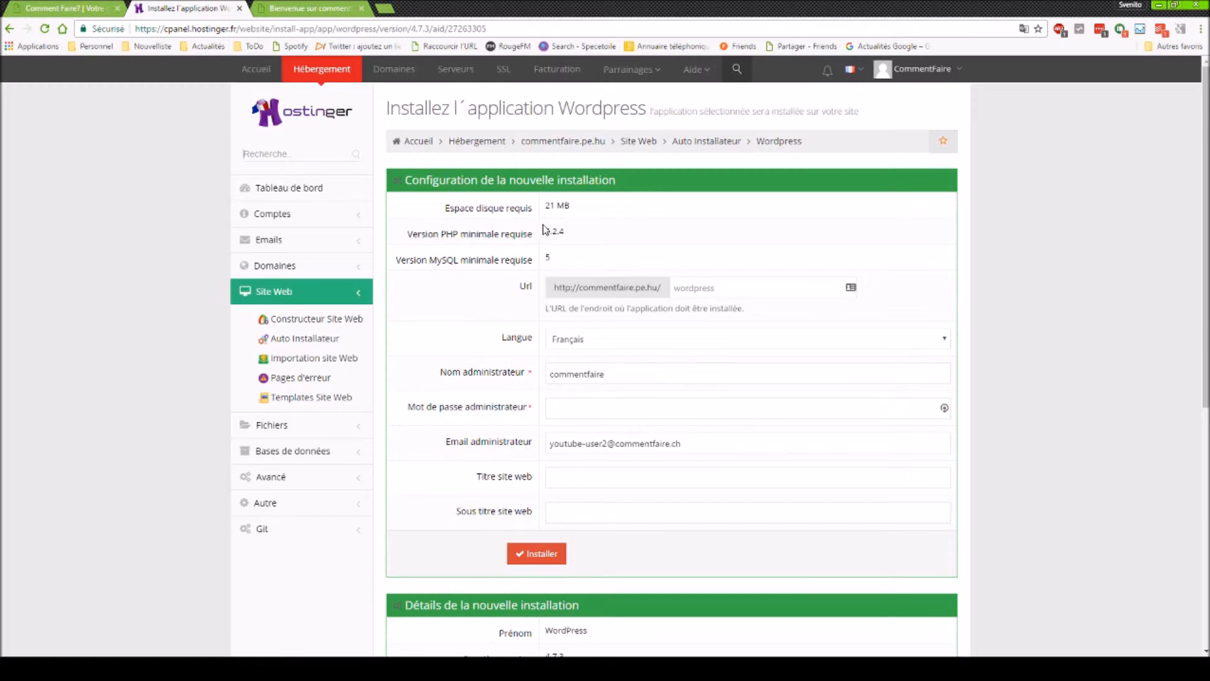
- Set the WordPress install folder to commentfaire.pe.hu/wordpress
left_click_drag(545, 202, 564, 243)
left_click(563, 259)
left_click(717, 289)
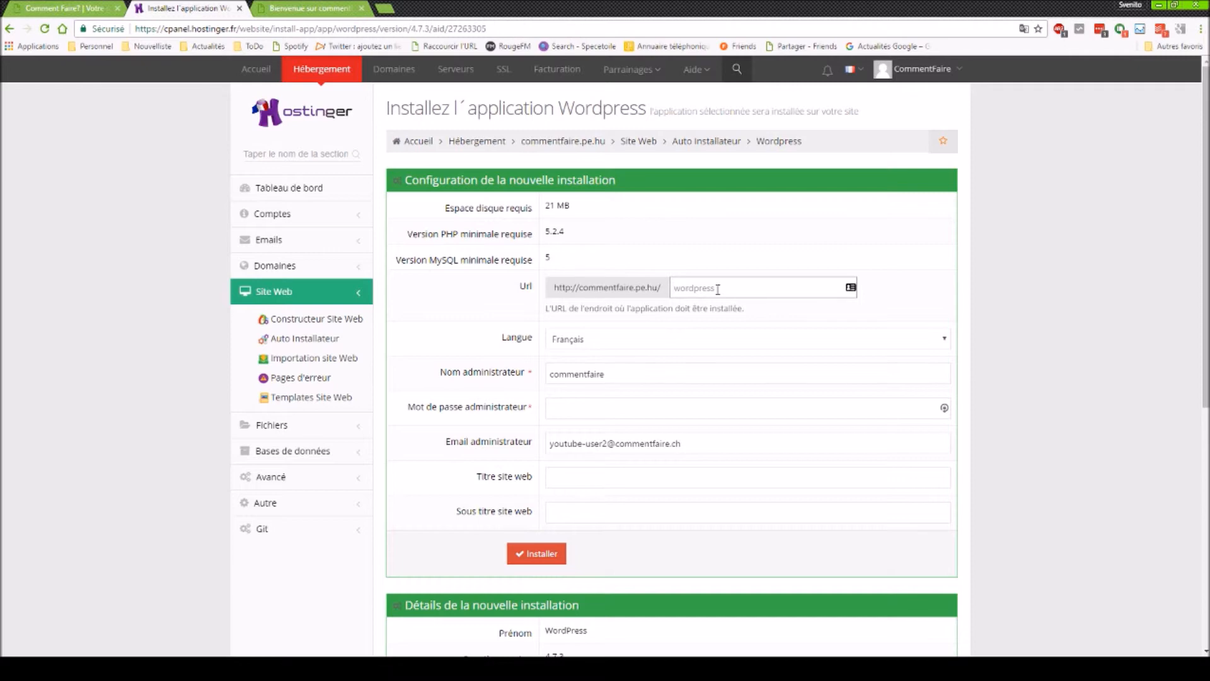
type("wordpress")
key("Tab")
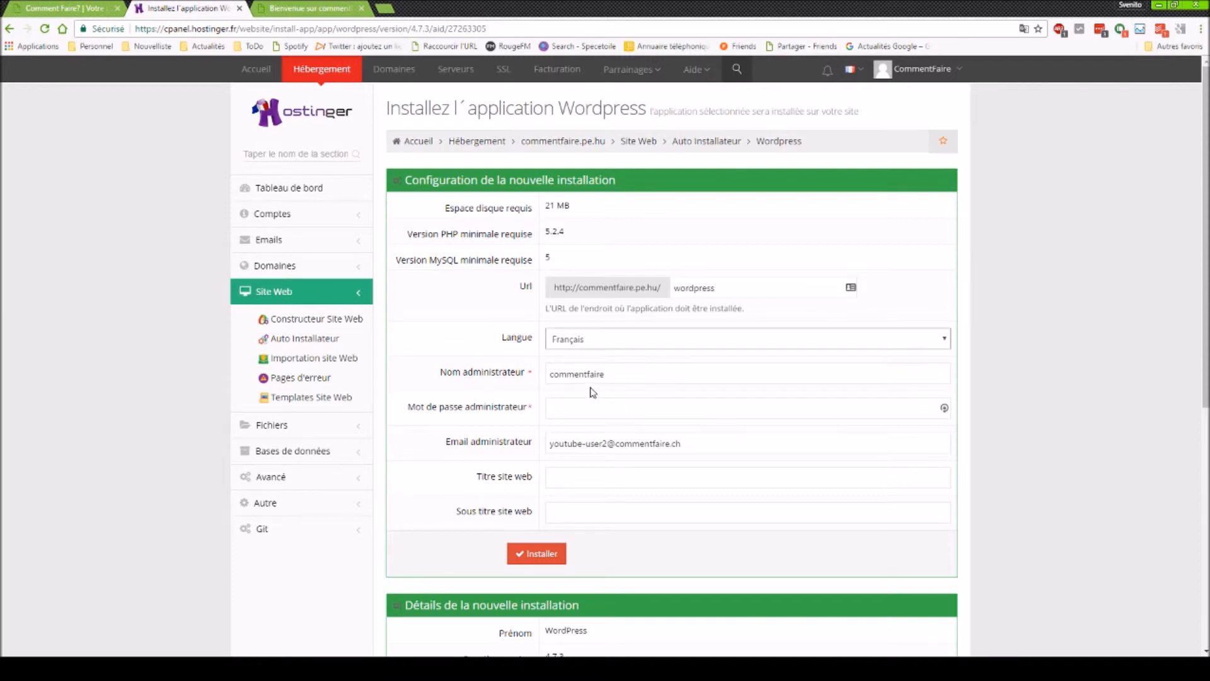
- Enter the admin password, title 'Comment Faire' and subtitle 'Notre site test', then install
left_click(584, 409)
type("•••••••••")
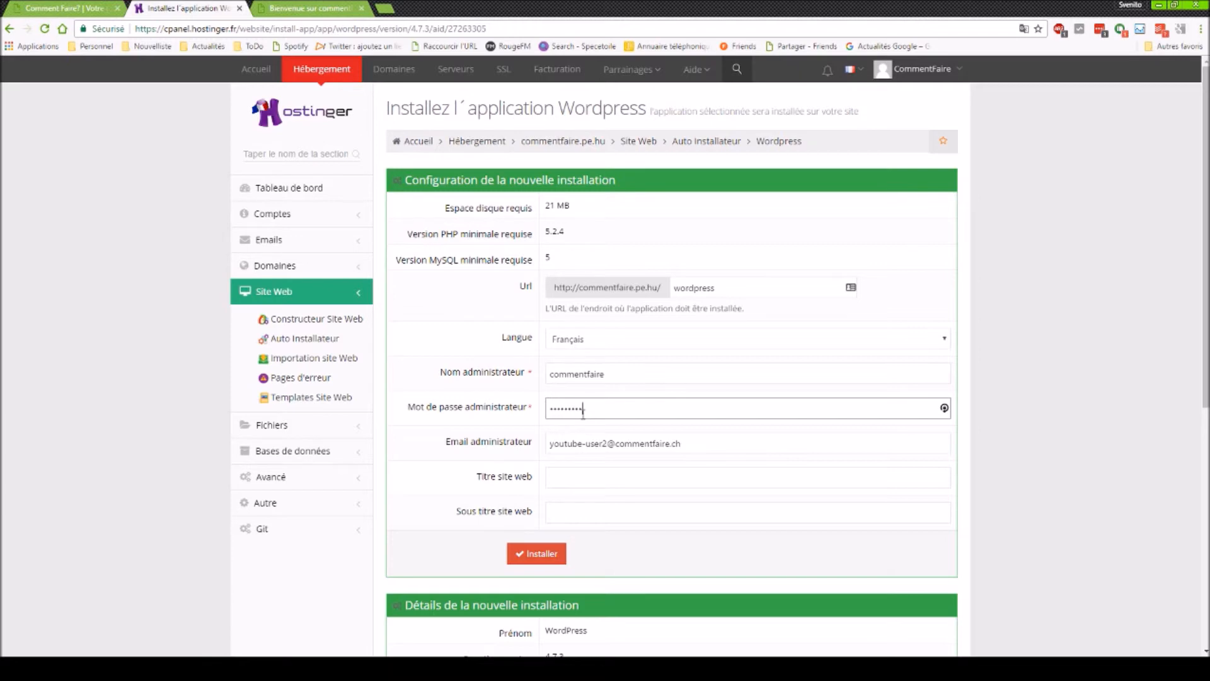
left_click(602, 473)
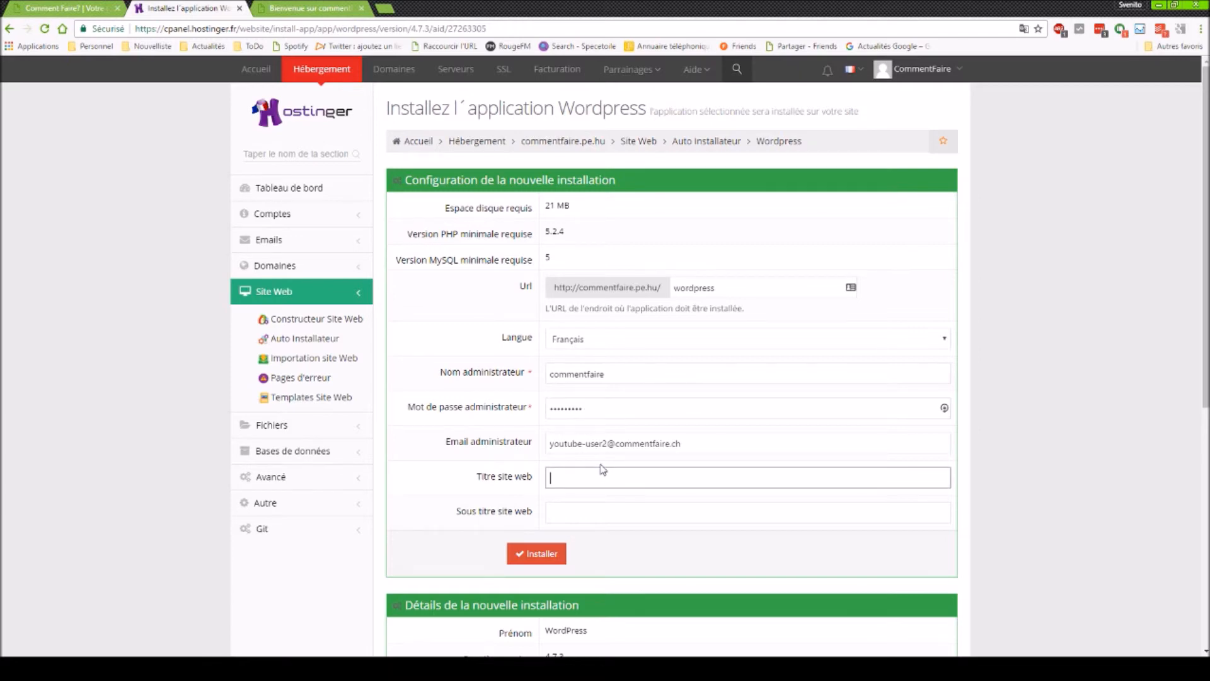
type("Comment Faire")
left_click(610, 516)
type("Notre site test")
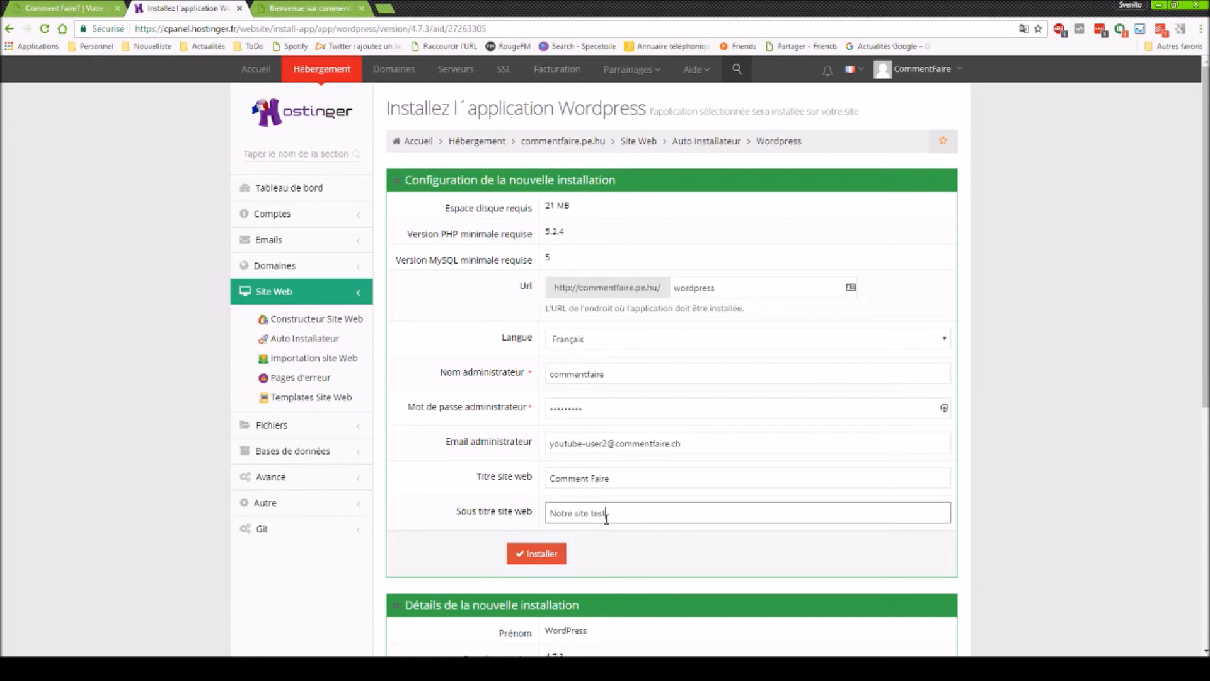
left_click(539, 548)
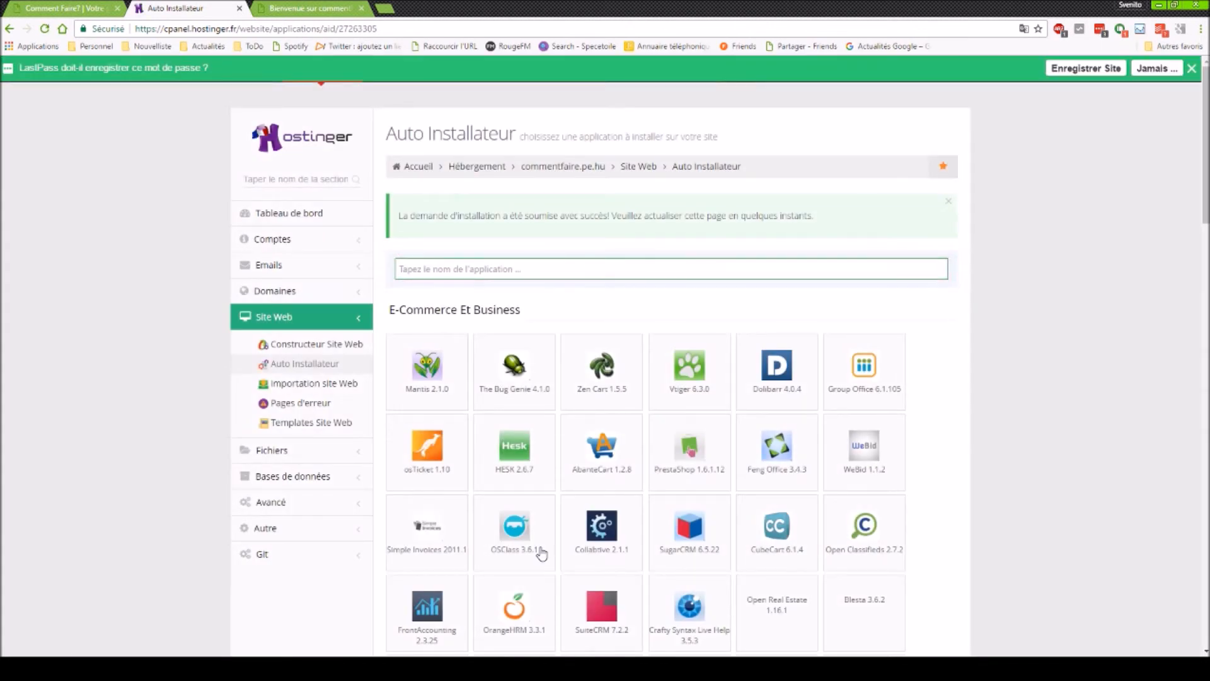
- Close the LastPass save-password bar over the Auto Installateur app catalogue without saving the password
scroll(498, 542, "down", 6)
scroll(455, 523, "up", 6)
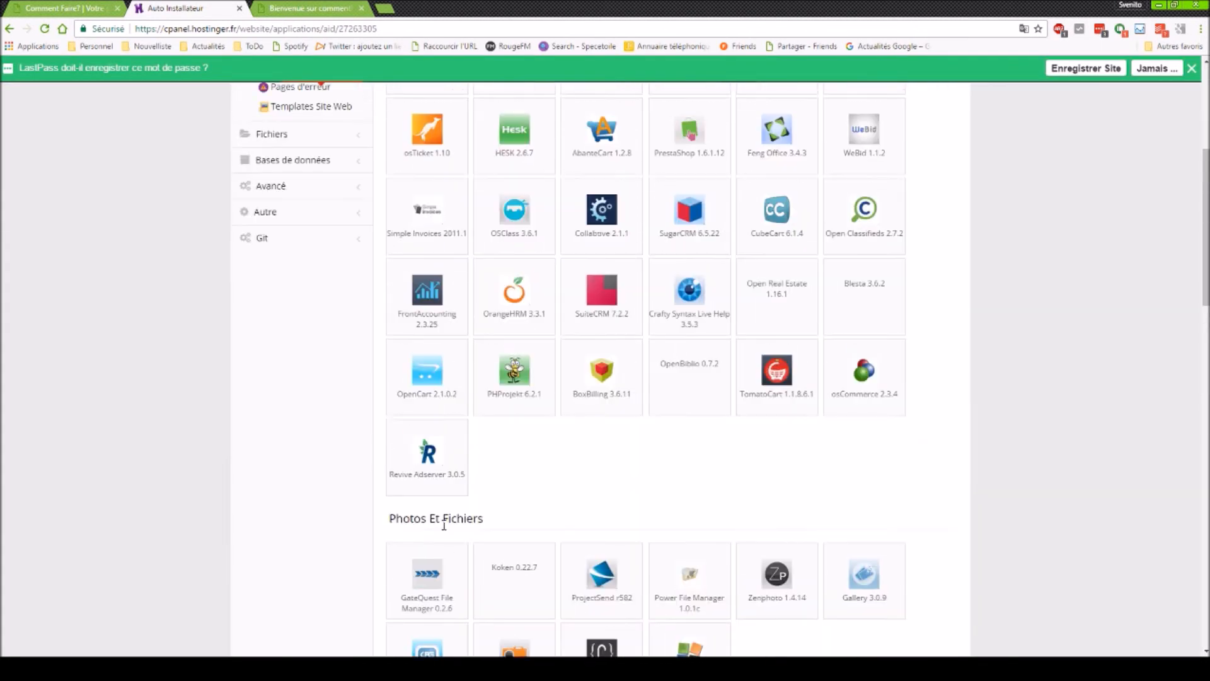
left_click(1192, 69)
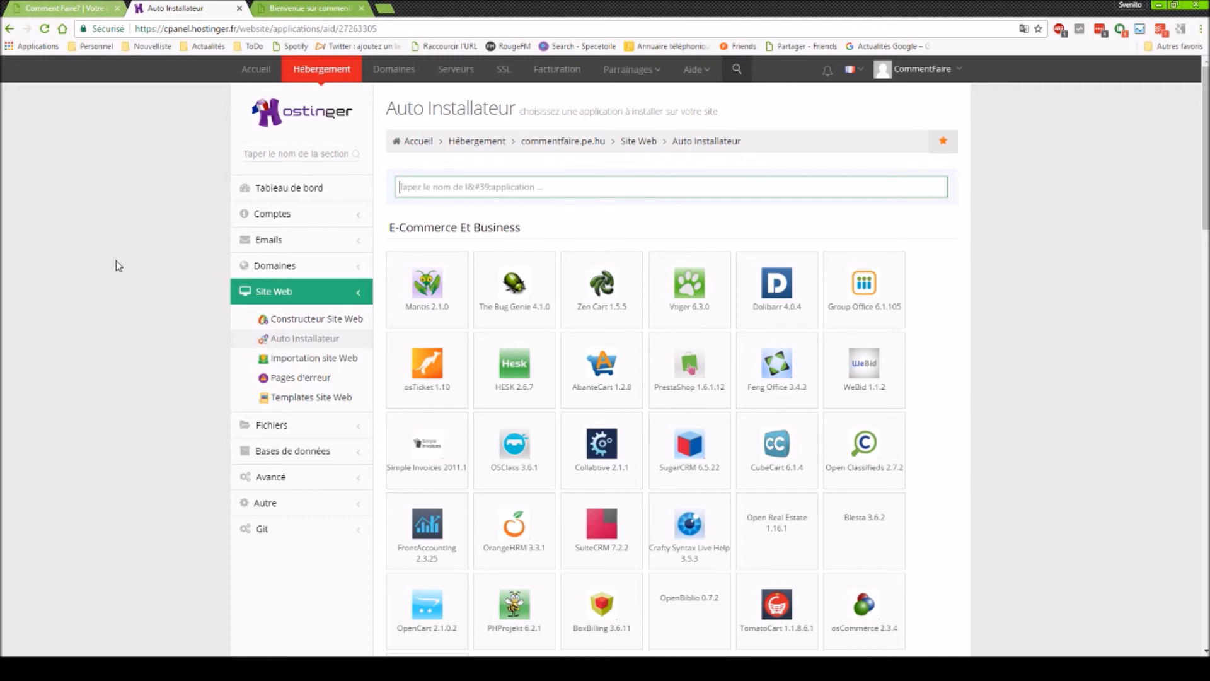
- Open Gestionnaire de fichiers 2 from the Fichiers section of the sidebar
left_click(247, 424)
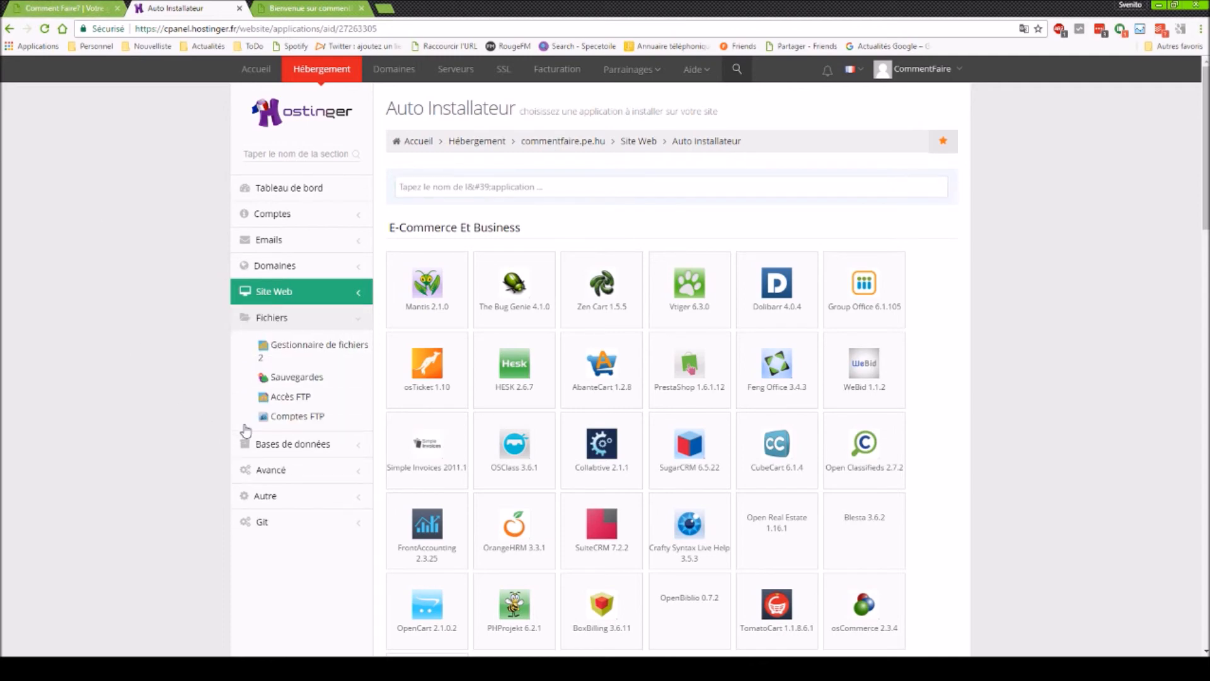
left_click(308, 350)
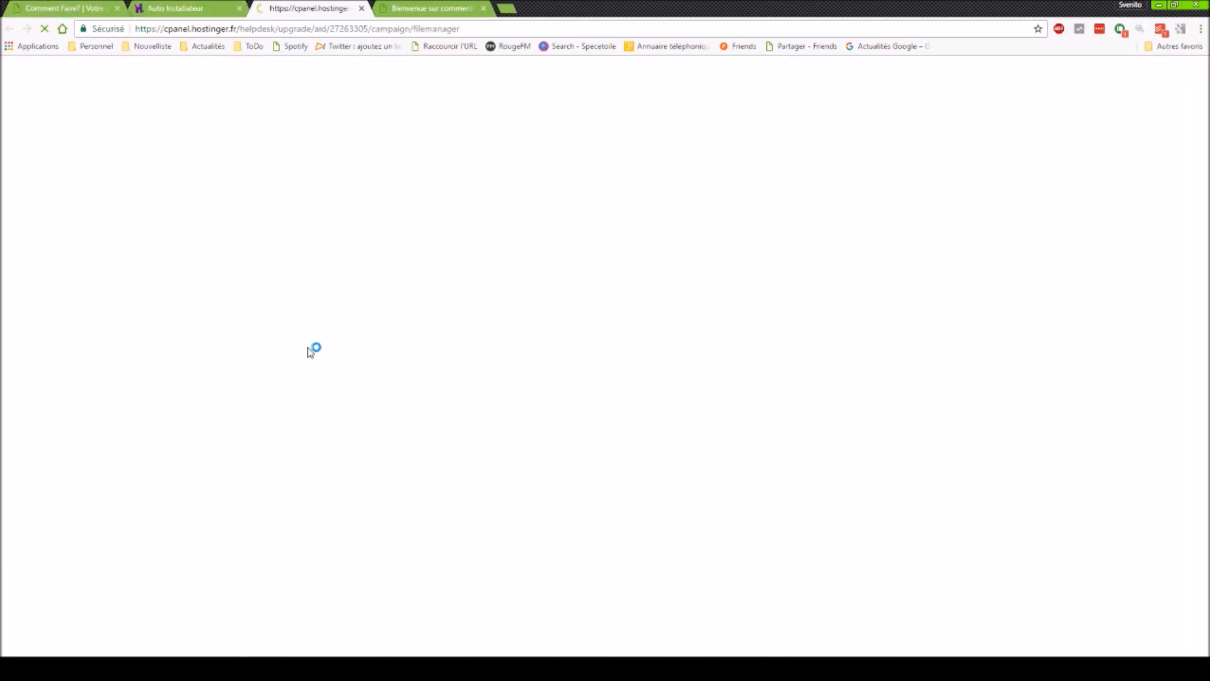